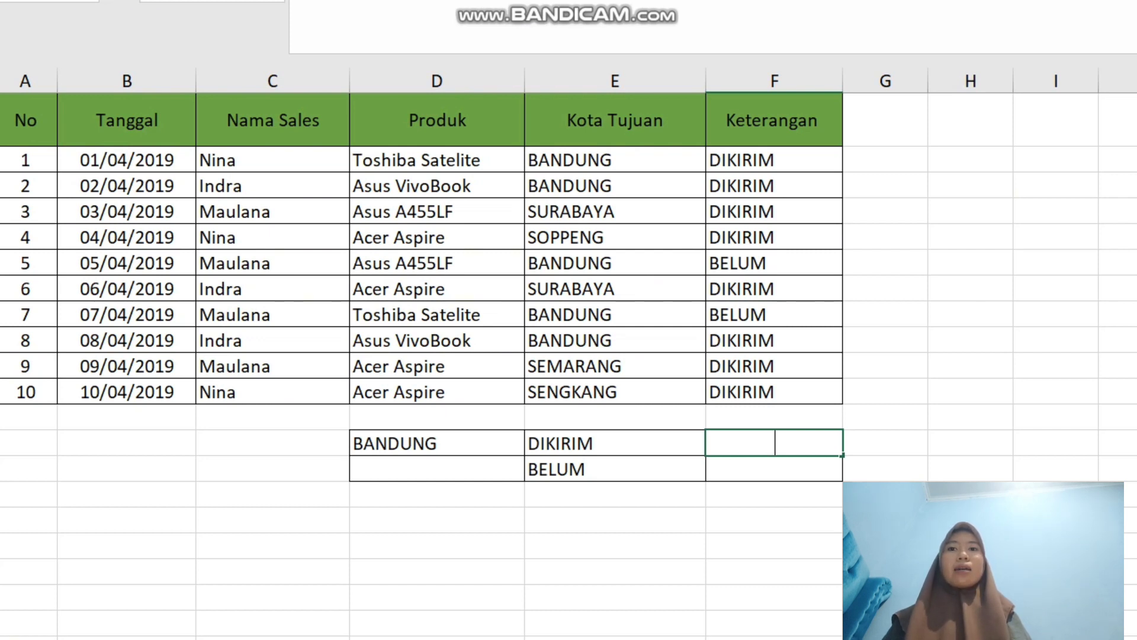
Begin a COUNTIFS formula in the empty result cell beside DIKIRIM, with Kota Tujuan range E2:E11 and criterion "BANDUNG"
{"action": "type", "text": "="}
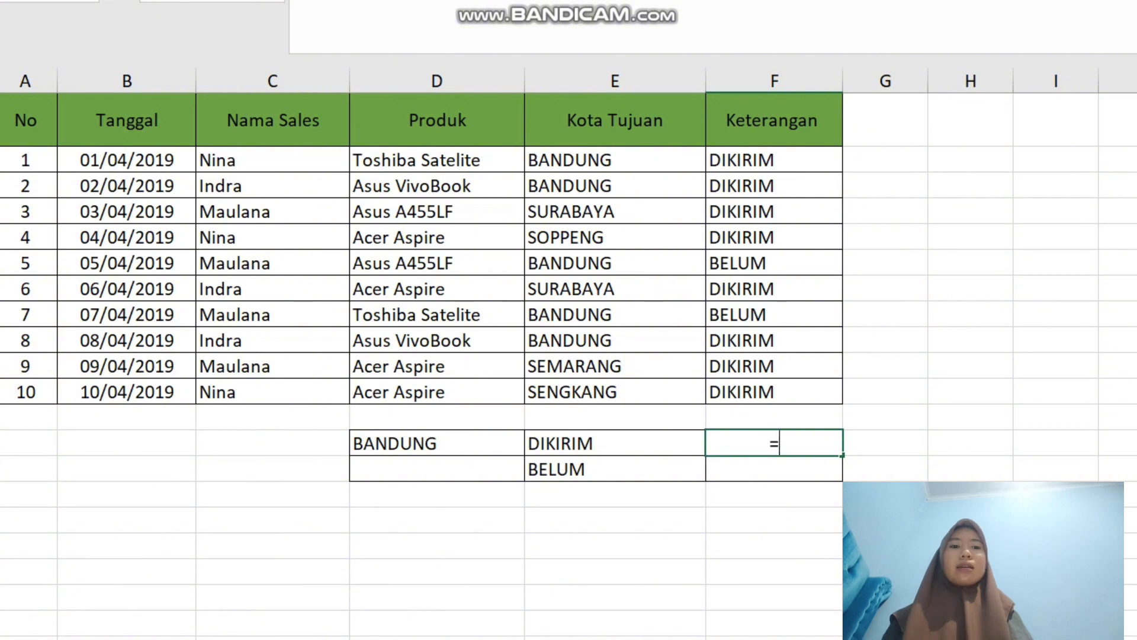
{"action": "type", "text": "COU"}
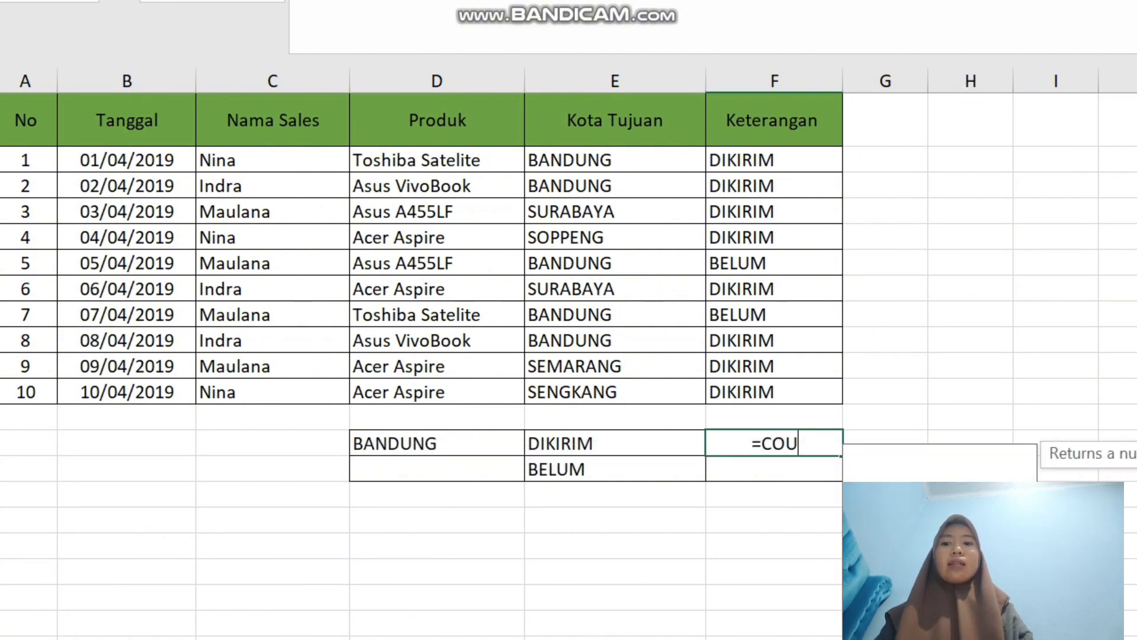
{"action": "type", "text": "N"}
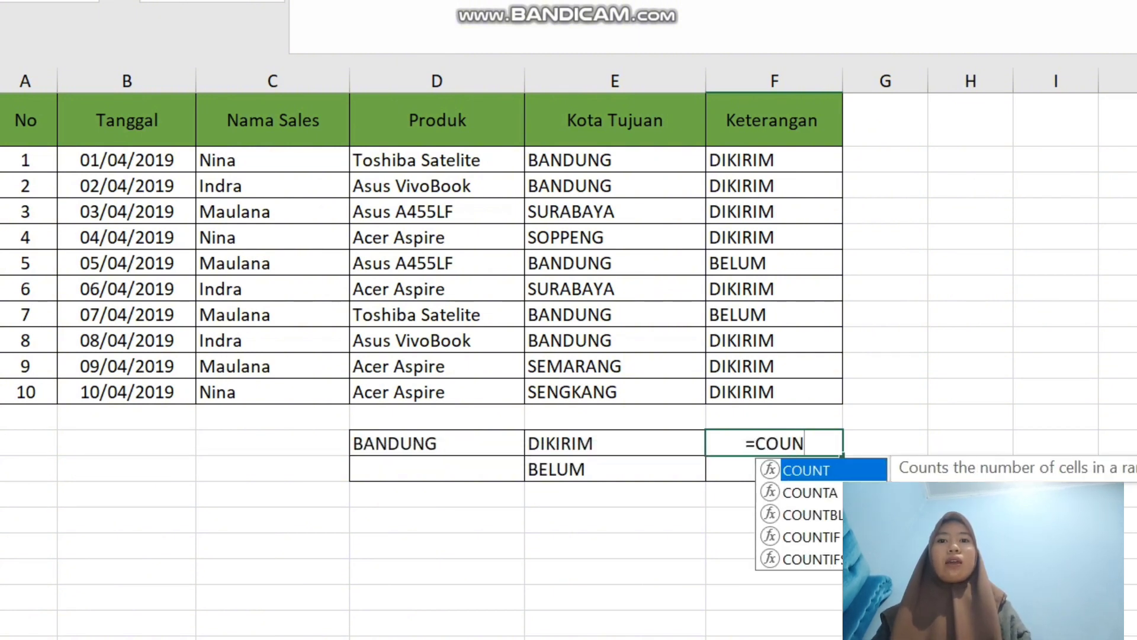
{"action": "key", "text": "Down"}
{"action": "key", "text": "Down"}
{"action": "key", "text": "Down"}
{"action": "key", "text": "Down"}
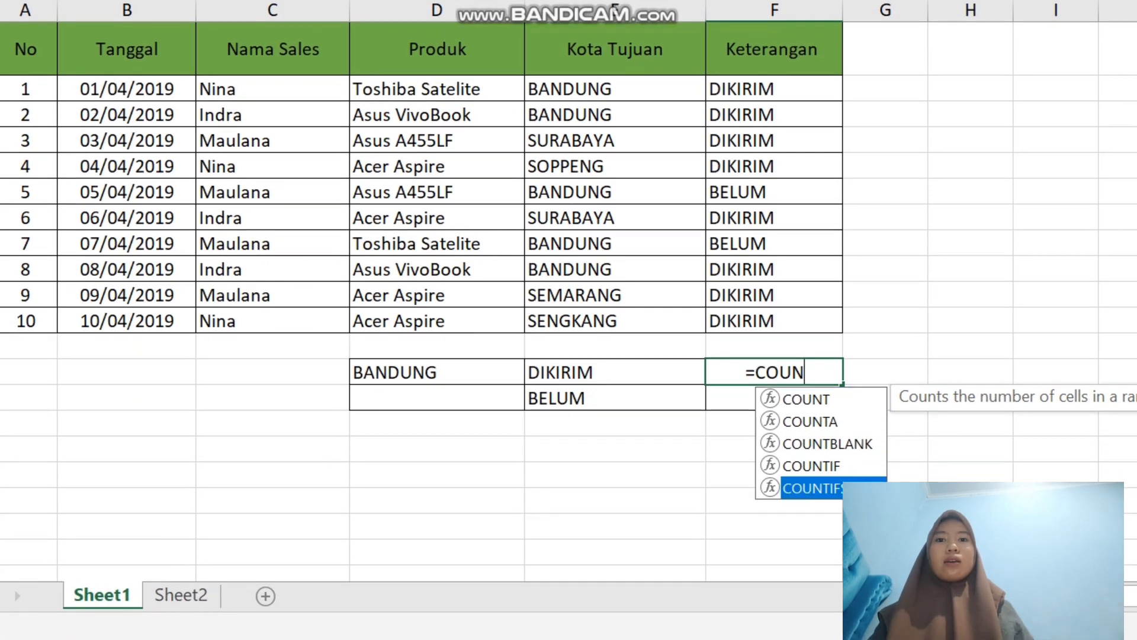
{"action": "key", "text": "Tab"}
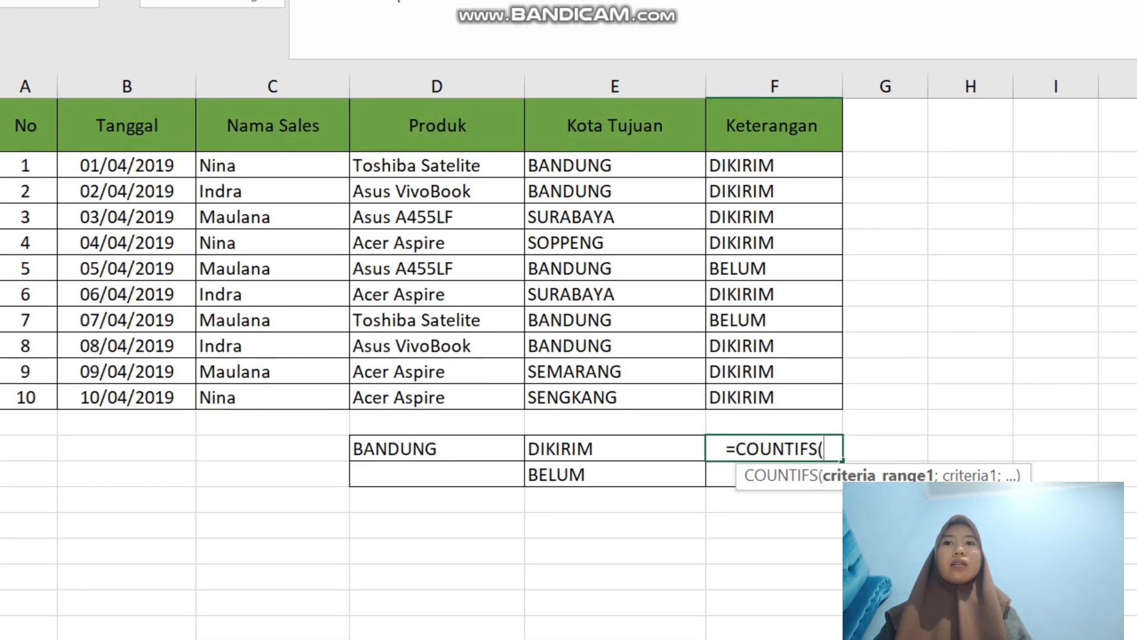
{"action": "left_click", "coordinate": [615, 161]}
{"action": "left_click_drag", "start_coordinate": [615, 166], "coordinate": [681, 402]}
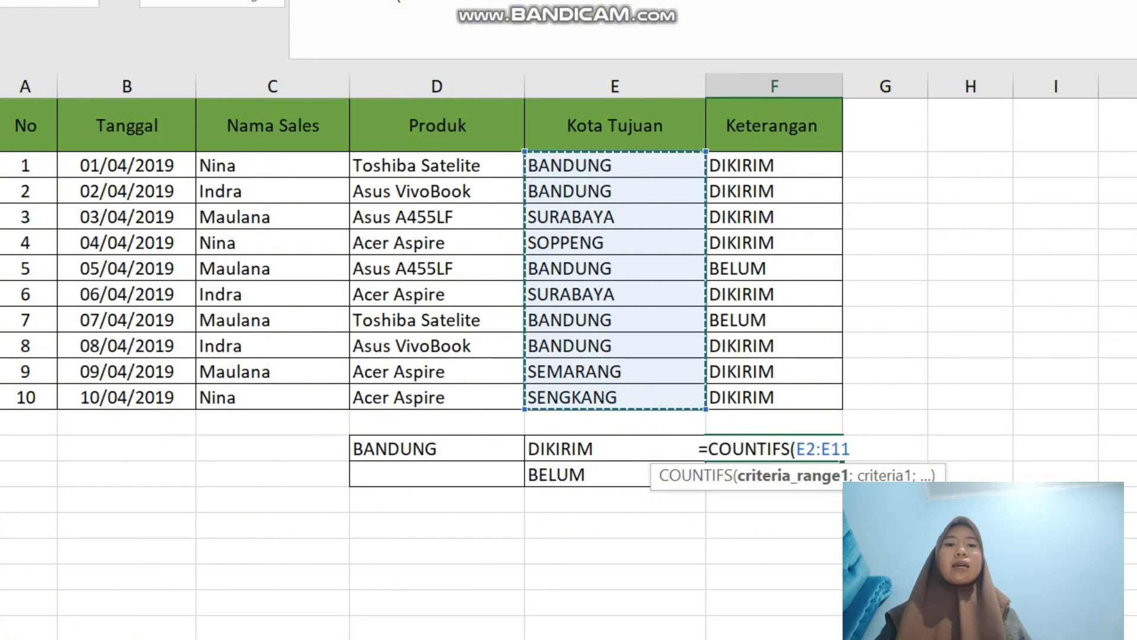
{"action": "type", "text": ";"}
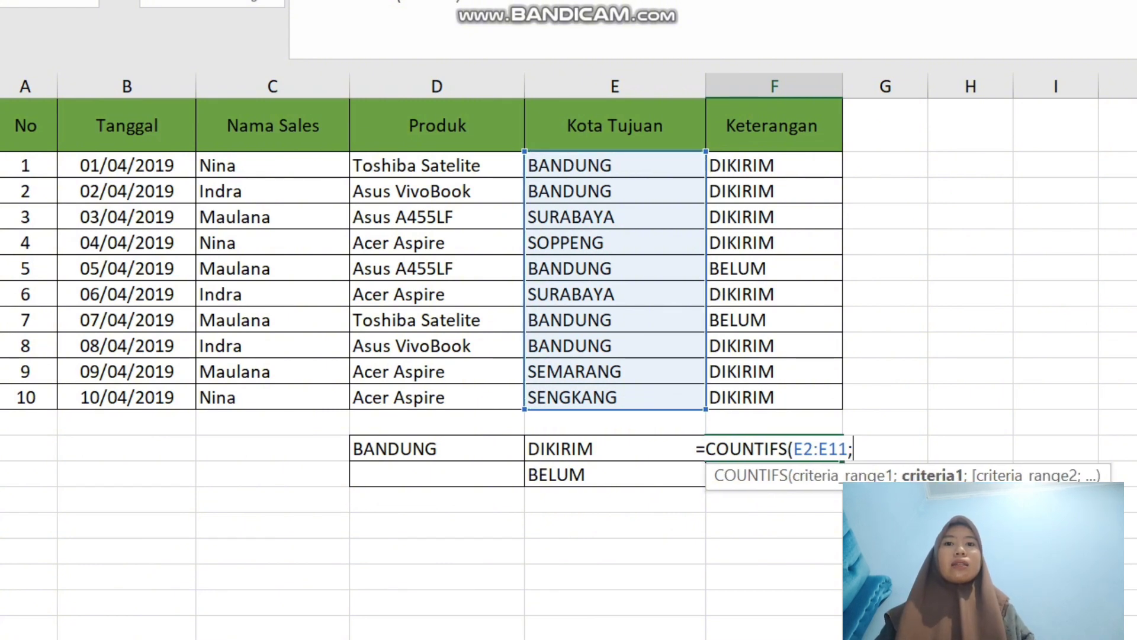
{"action": "type", "text": "\"BANDUNG"}
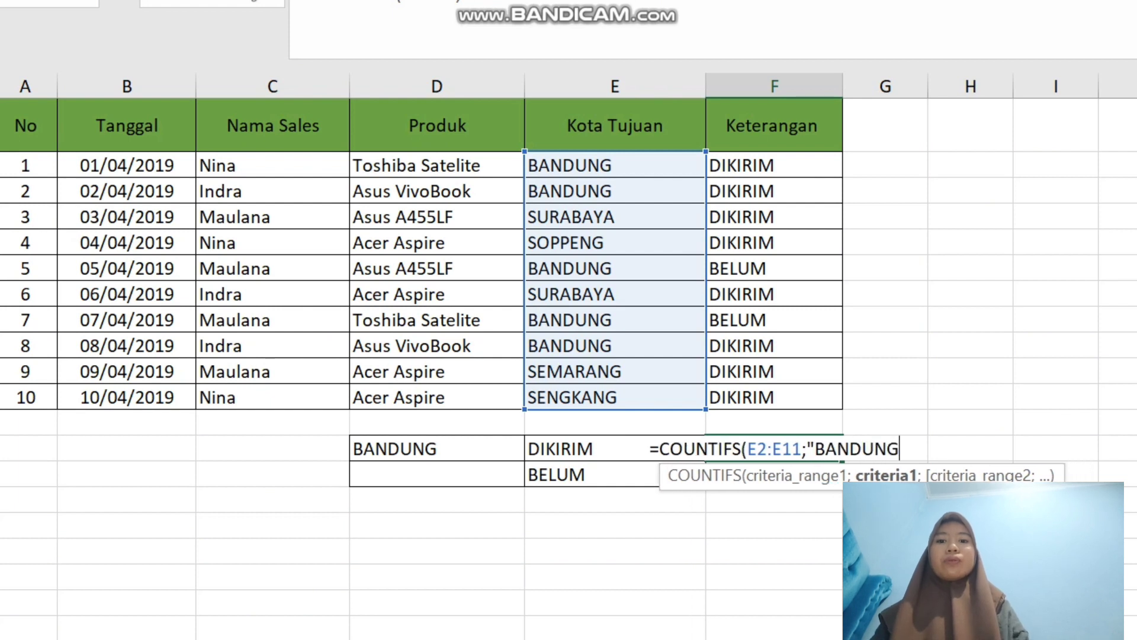
{"action": "type", "text": "\""}
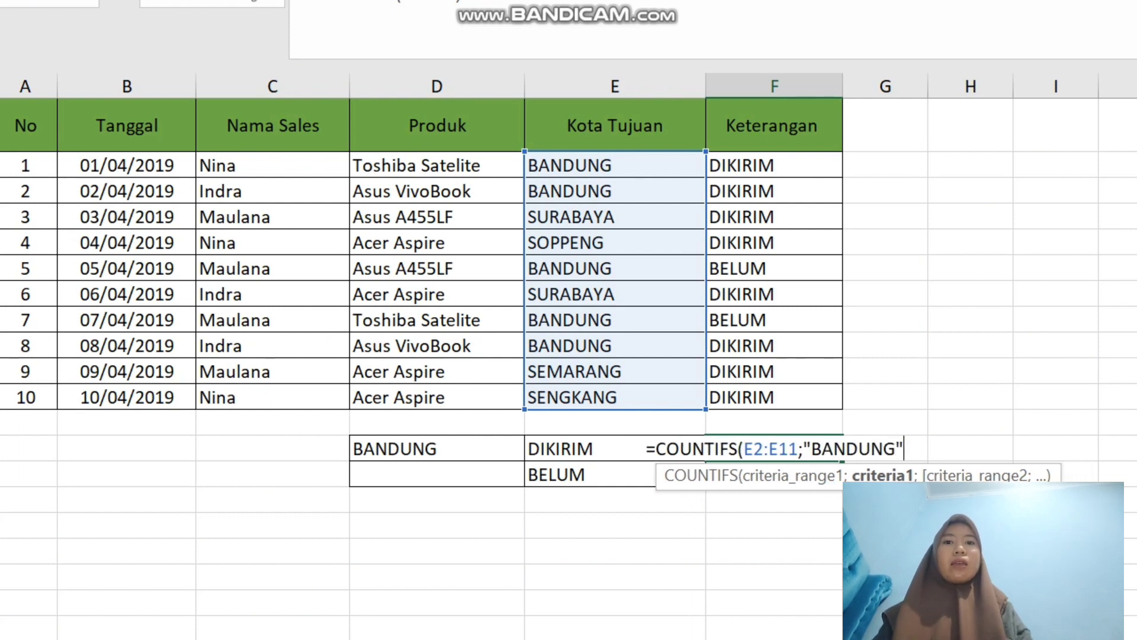
Add the Keterangan range F2:F11 with criterion "DIKIRIM" as the second condition and complete the COUNTIFS formula
{"action": "type", "text": ";"}
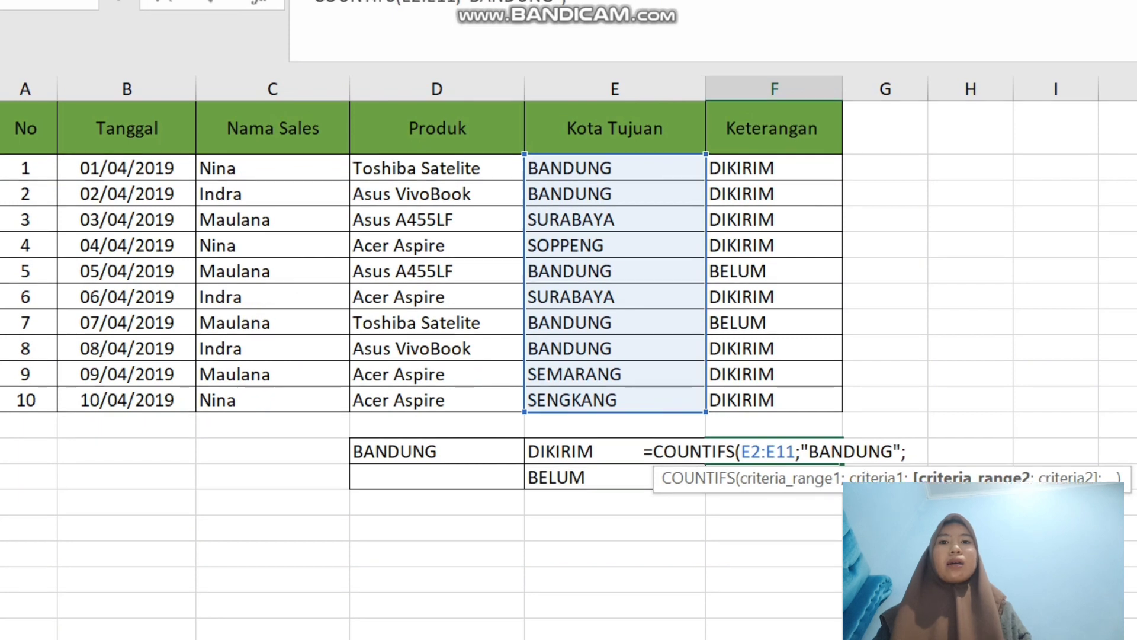
{"action": "left_click", "coordinate": [774, 166]}
{"action": "left_click_drag", "start_coordinate": [774, 168], "coordinate": [774, 400]}
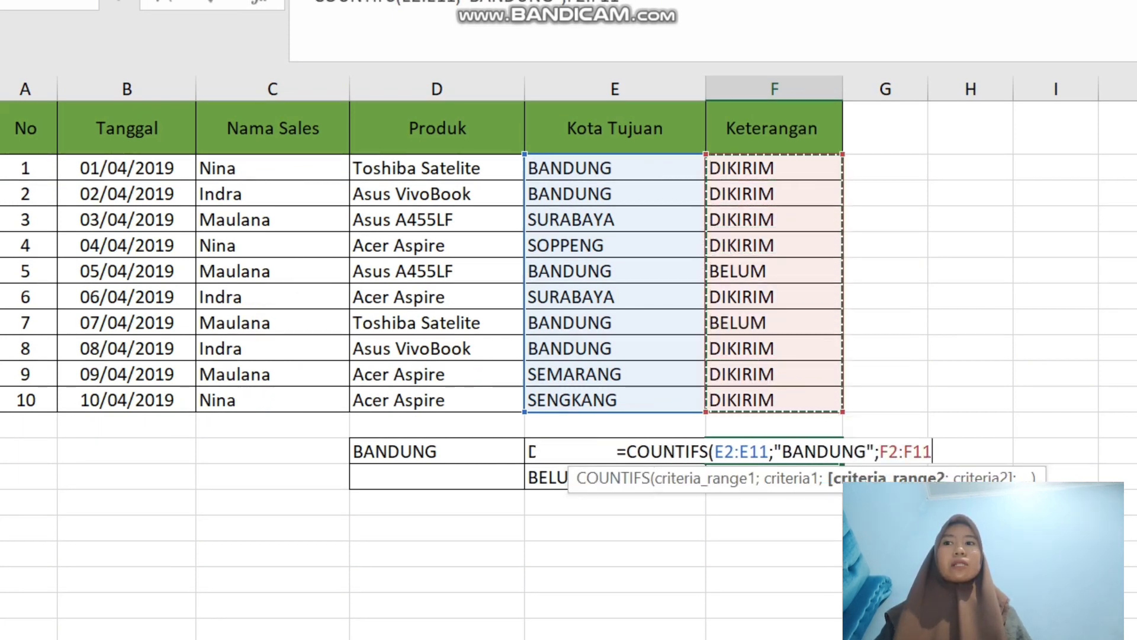
{"action": "type", "text": ";\""}
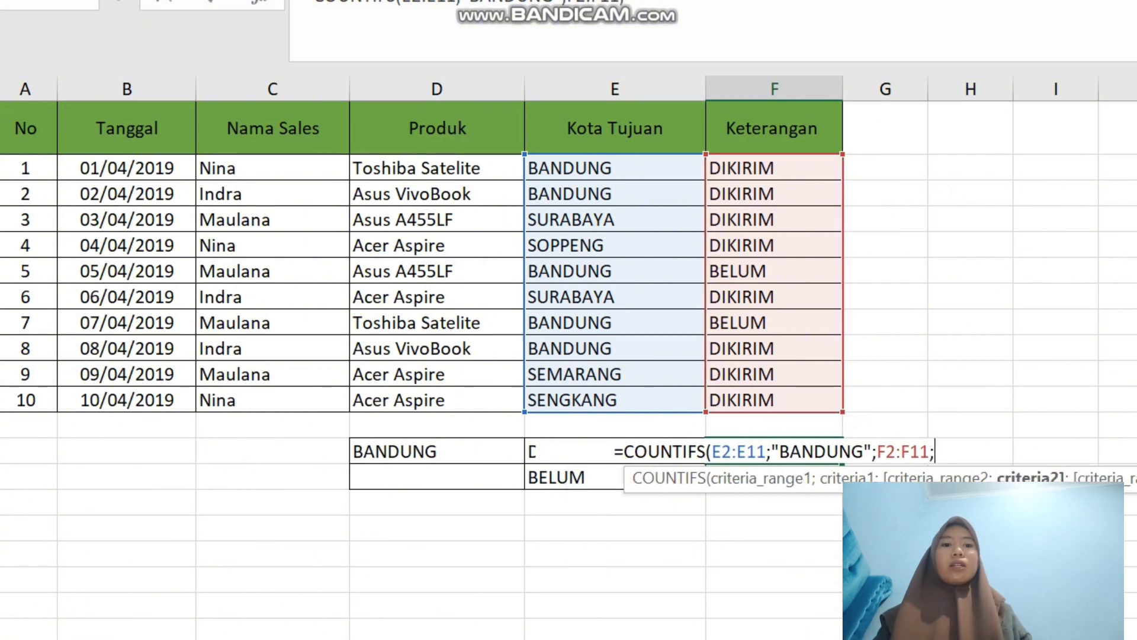
{"action": "type", "text": "DIKIRIM"}
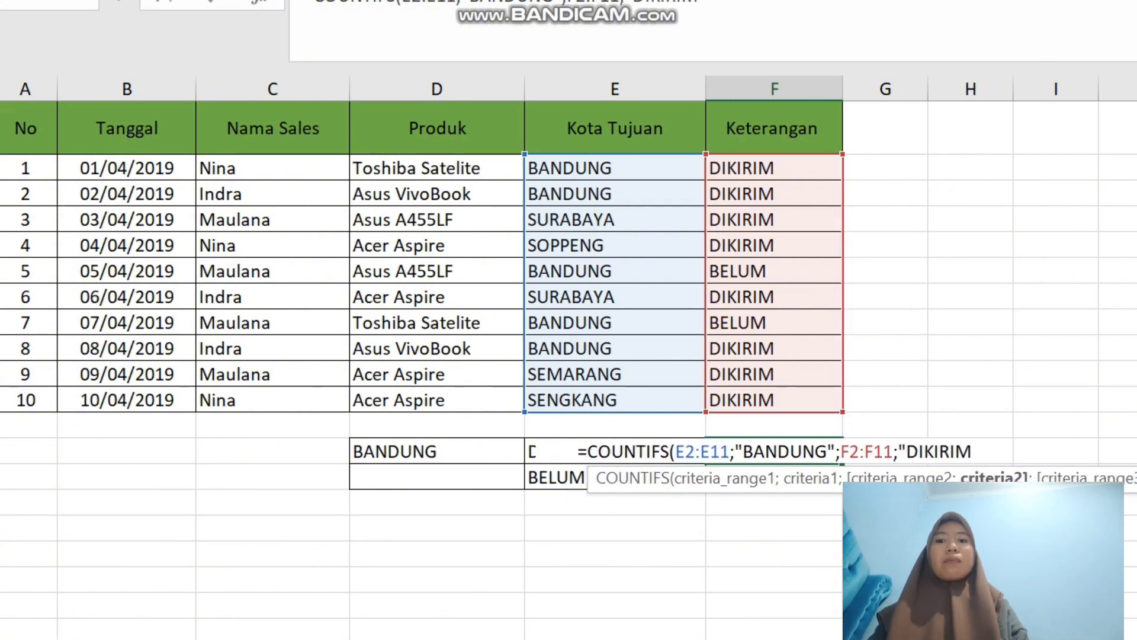
{"action": "type", "text": "\""}
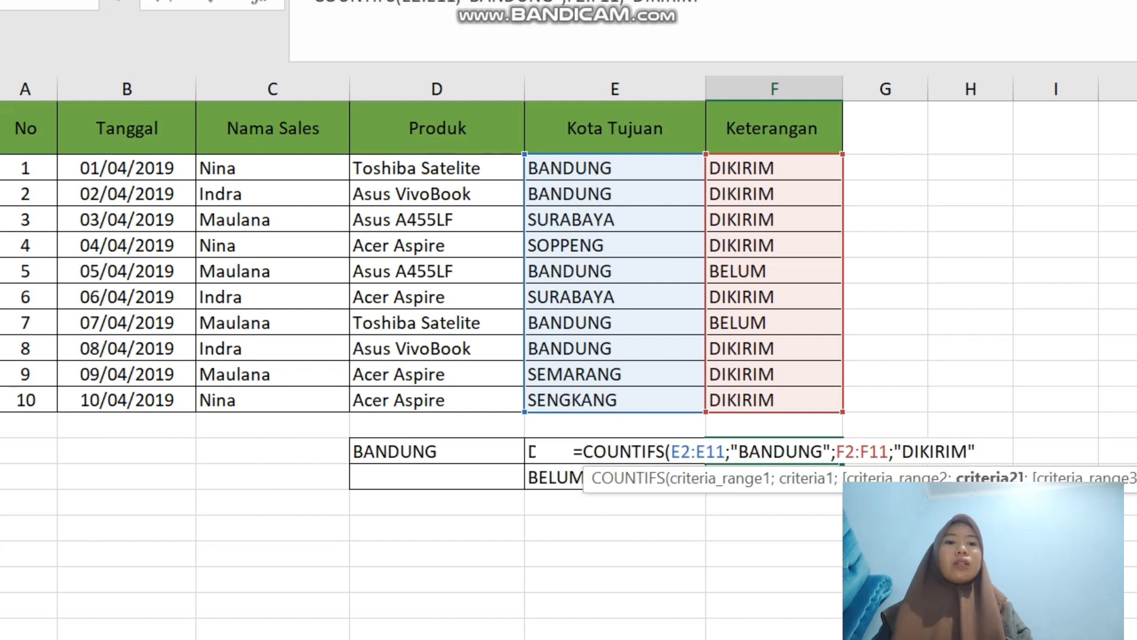
{"action": "type", "text": ")"}
{"action": "key", "text": "Return"}
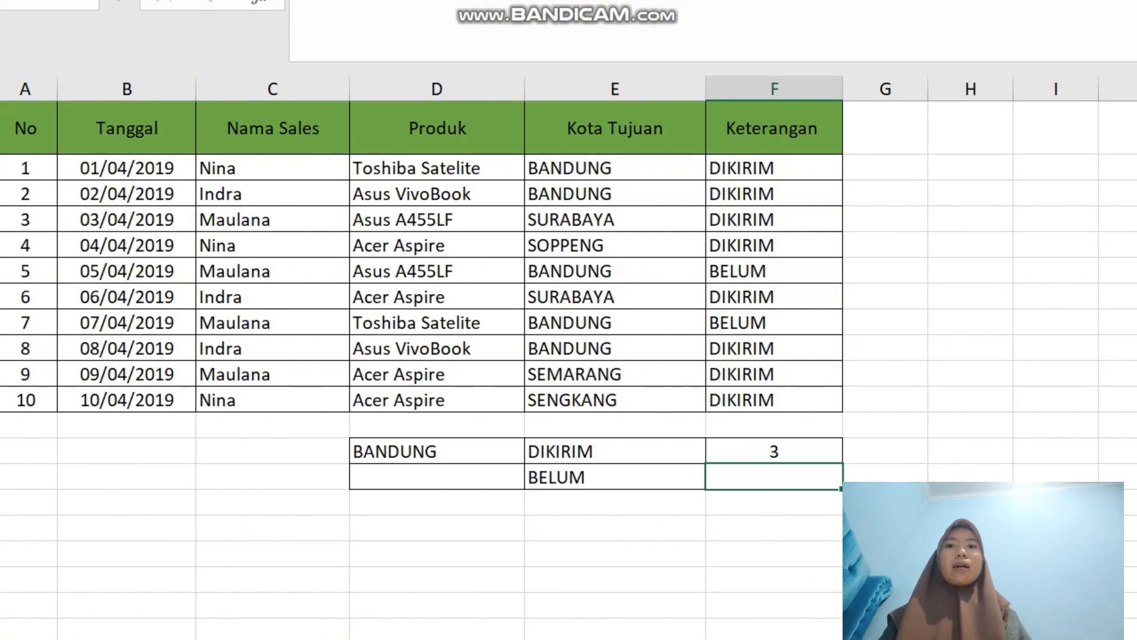
Begin a COUNTIFS formula in the result cell beside BELUM, with Kota Tujuan range E2:E11 and criterion "BANDUNG"
{"action": "type", "text": "=C"}
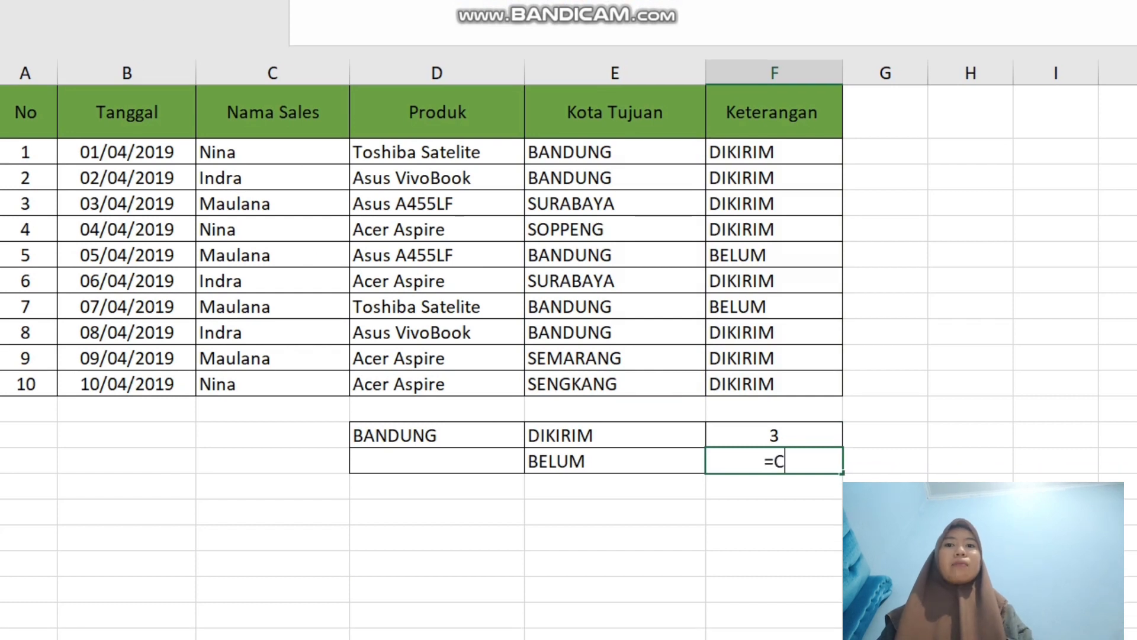
{"action": "type", "text": "OUN"}
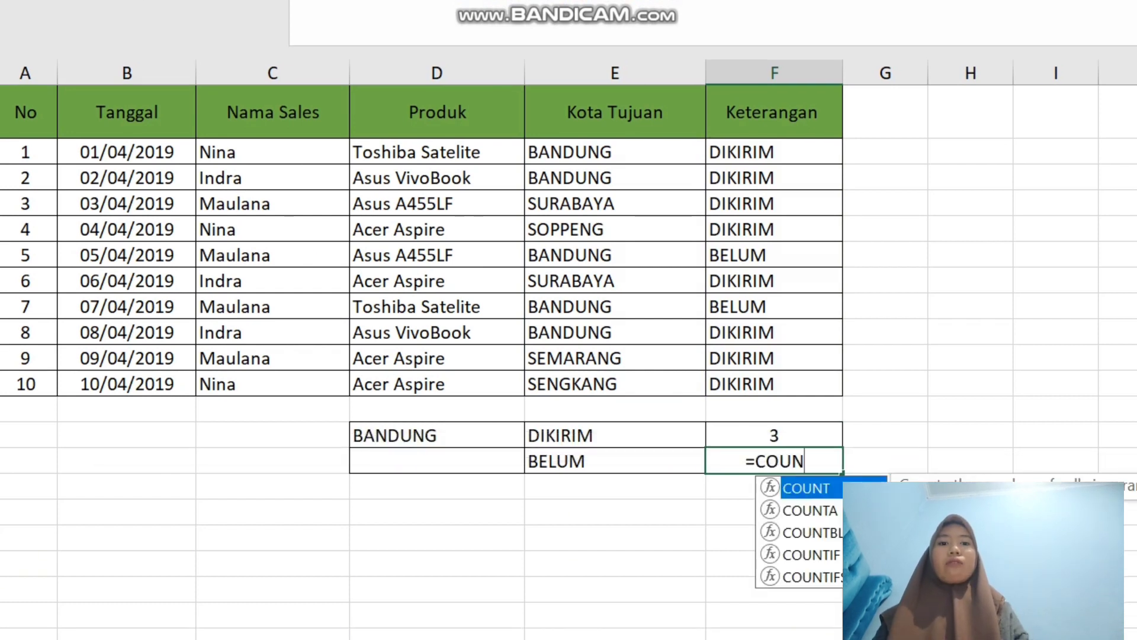
{"action": "type", "text": "T"}
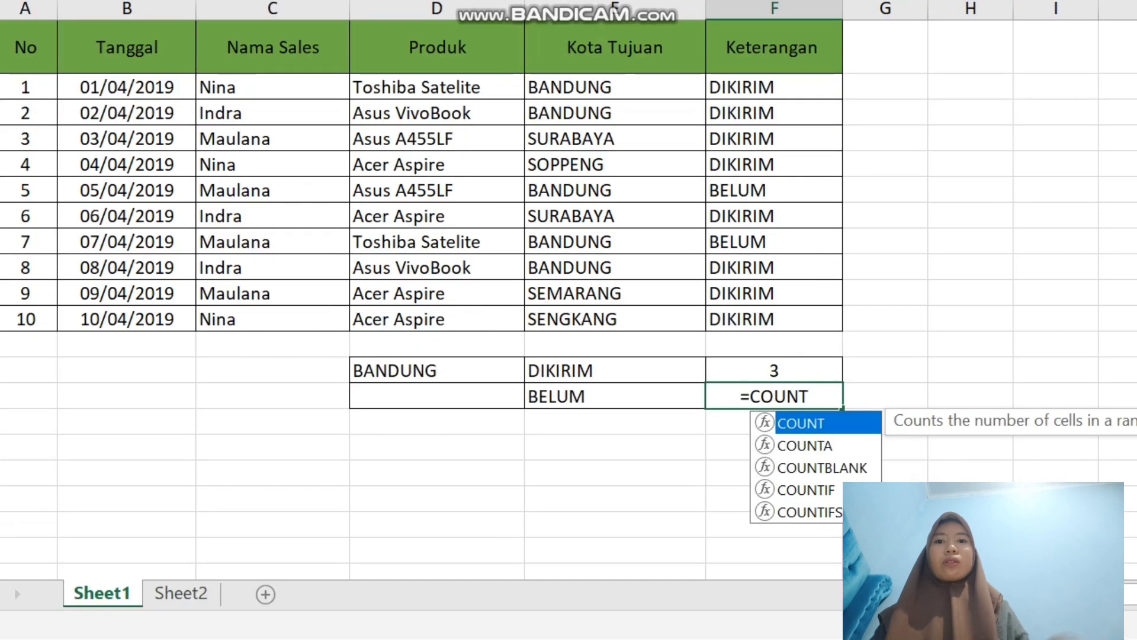
{"action": "key", "text": "Down"}
{"action": "key", "text": "Down"}
{"action": "key", "text": "Down"}
{"action": "key", "text": "Down"}
{"action": "key", "text": "Tab"}
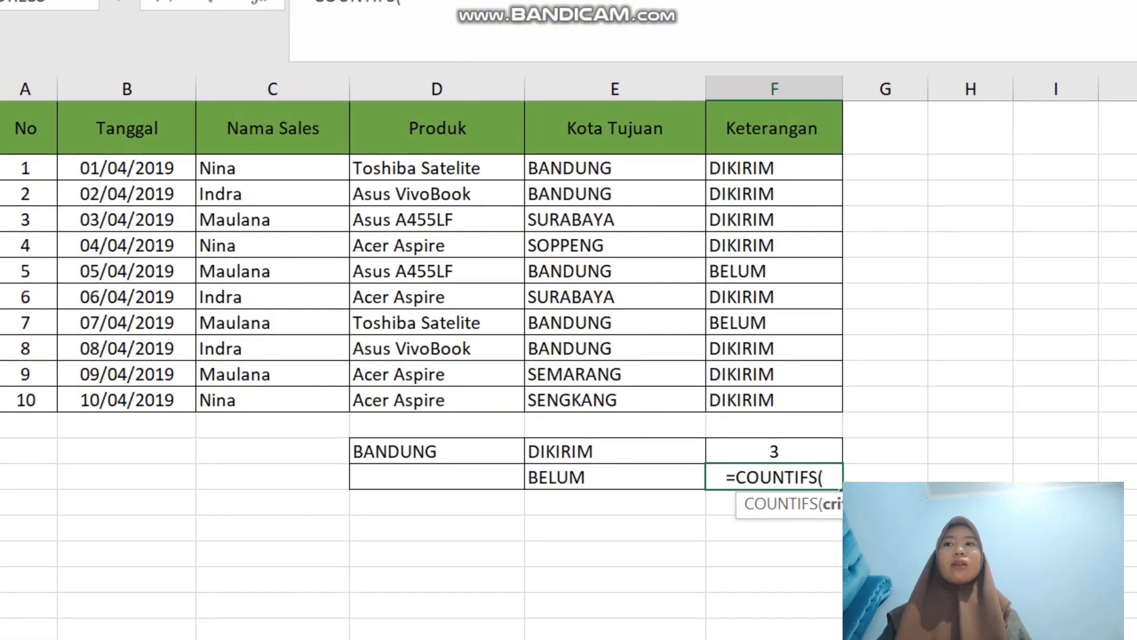
{"action": "left_click_drag", "start_coordinate": [681, 168], "coordinate": [699, 403]}
{"action": "type", "text": ";"}
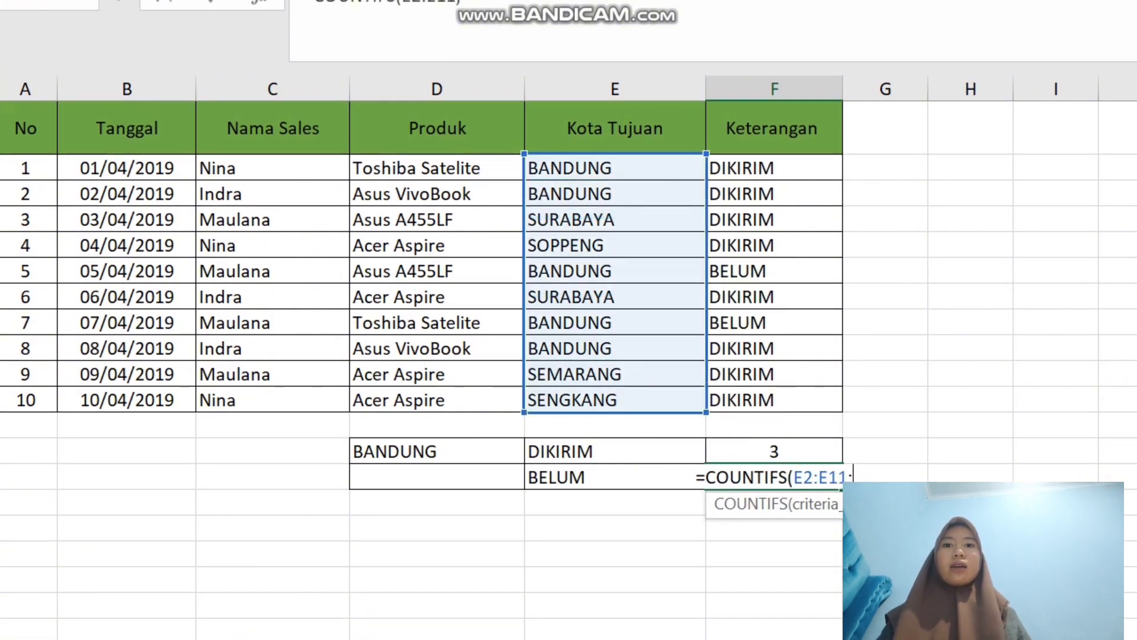
{"action": "type", "text": "\""}
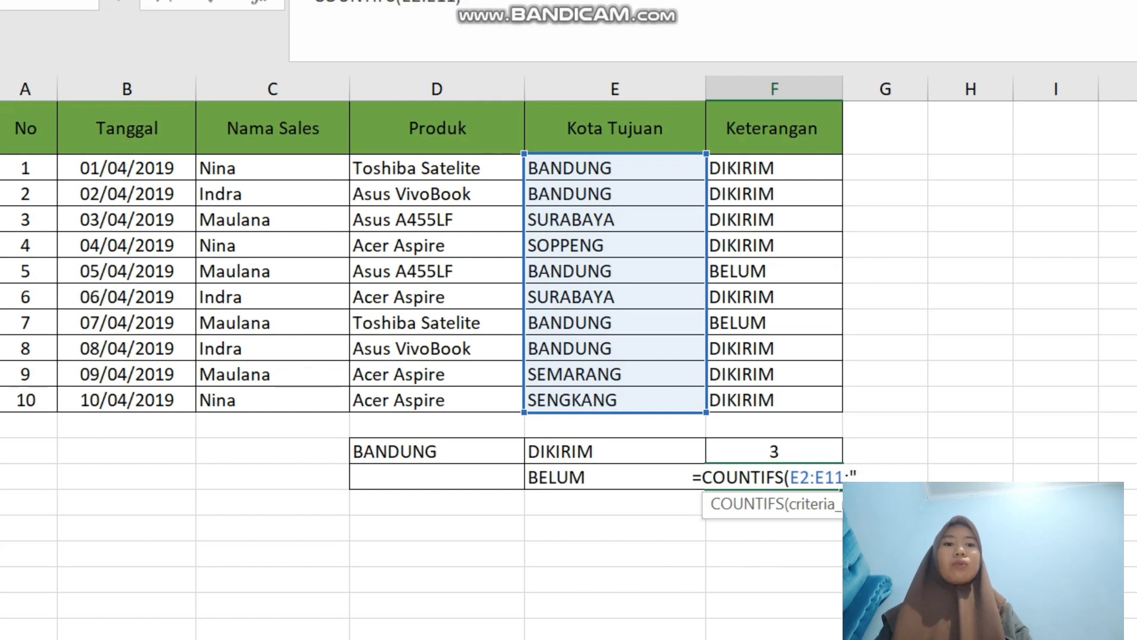
{"action": "type", "text": "BANDUNG"}
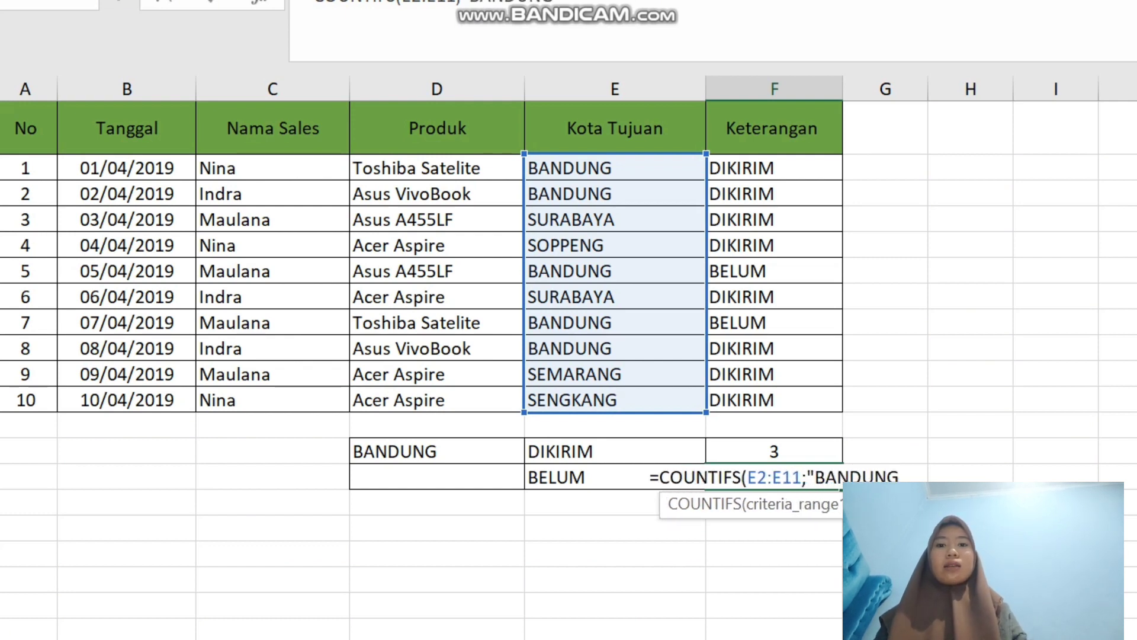
{"action": "type", "text": "\""}
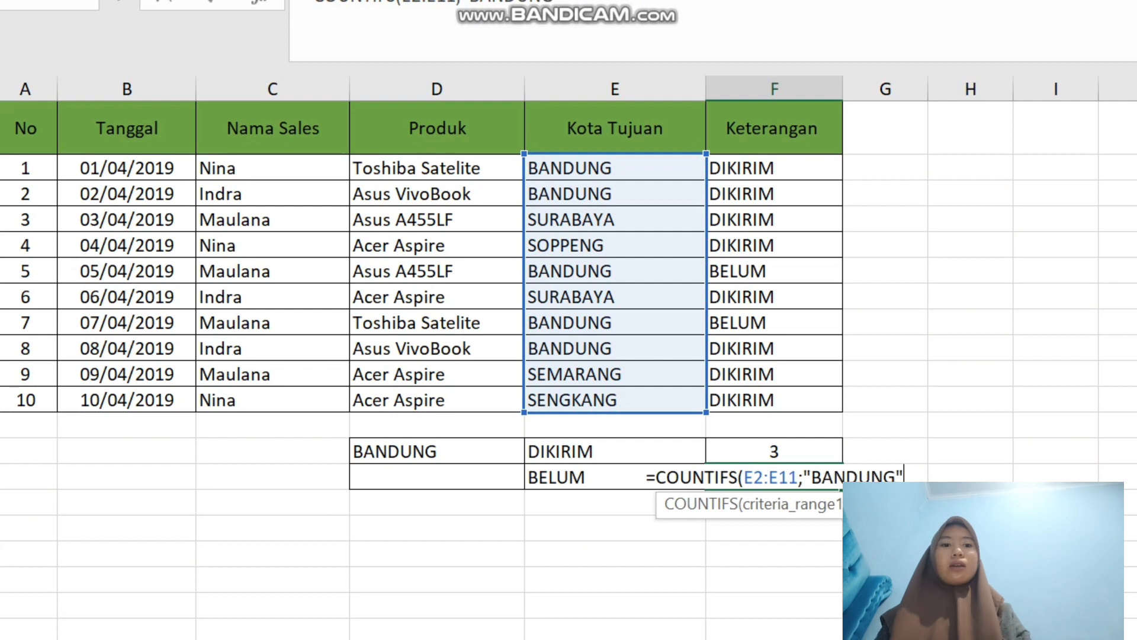
Add the Keterangan range F2:F11 with criterion "BELUM" as the second condition and complete the COUNTIFS formula
{"action": "type", "text": ";"}
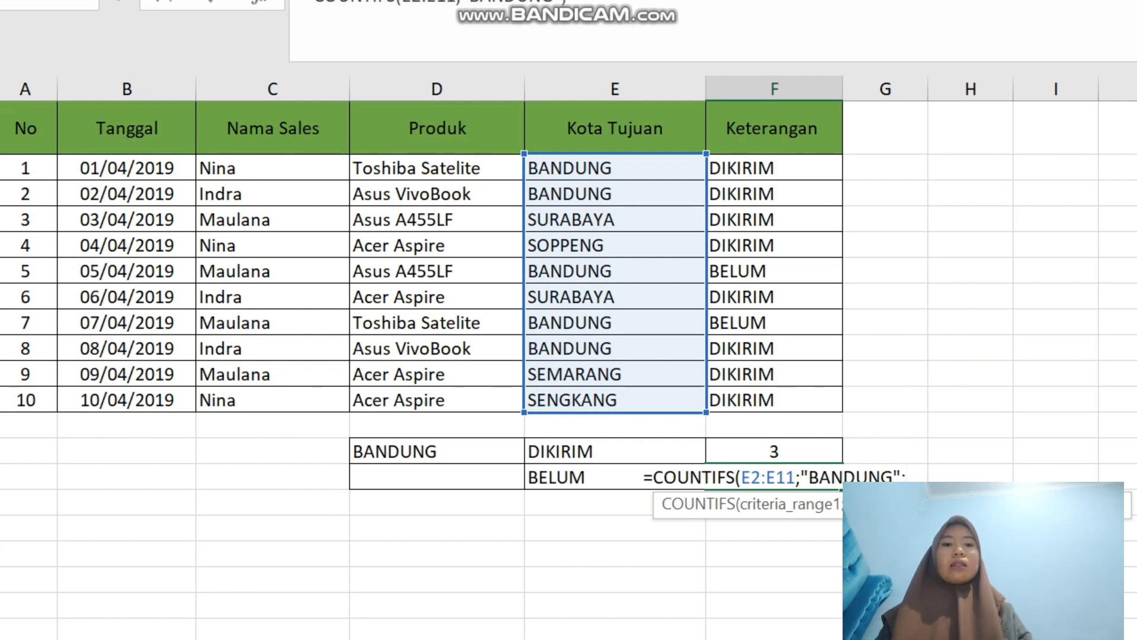
{"action": "left_click_drag", "start_coordinate": [770, 168], "coordinate": [770, 399]}
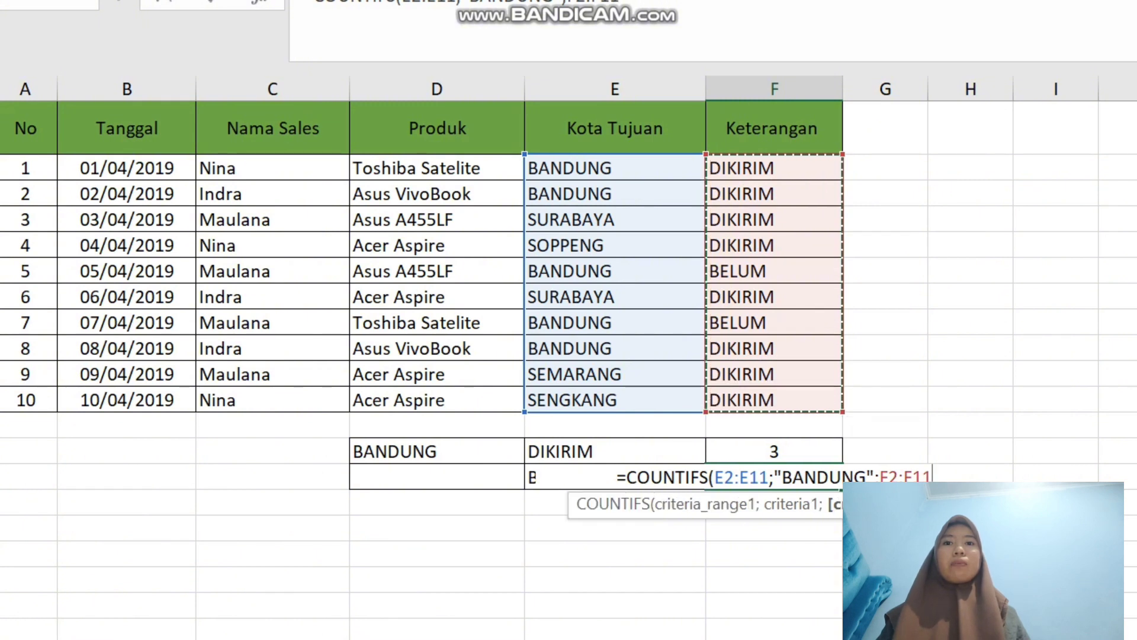
{"action": "type", "text": ";\""}
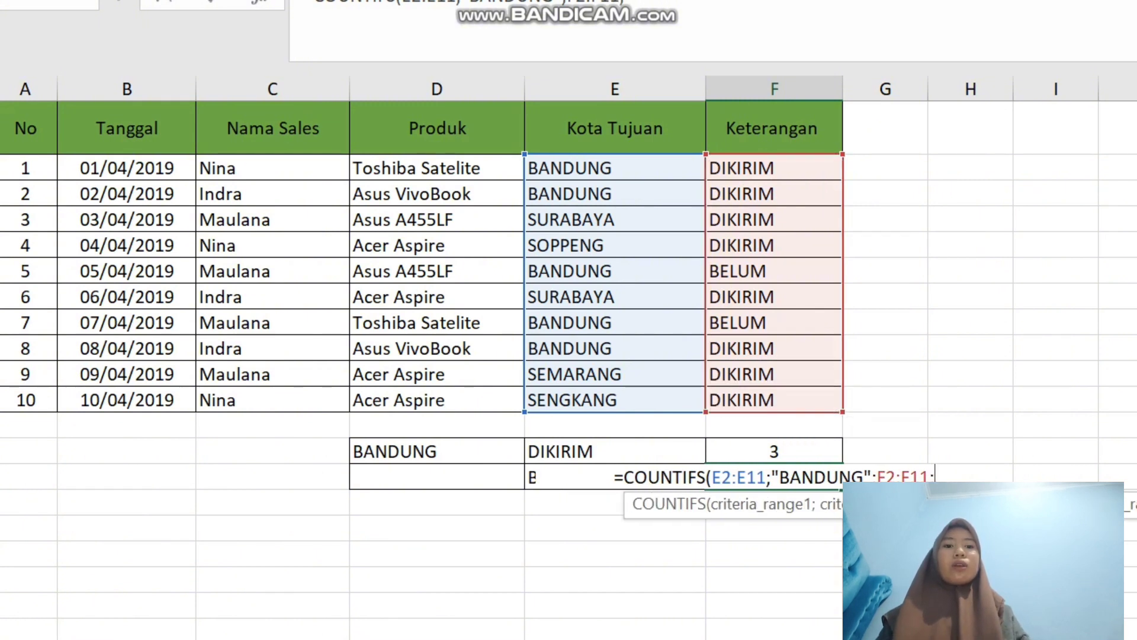
{"action": "type", "text": "B"}
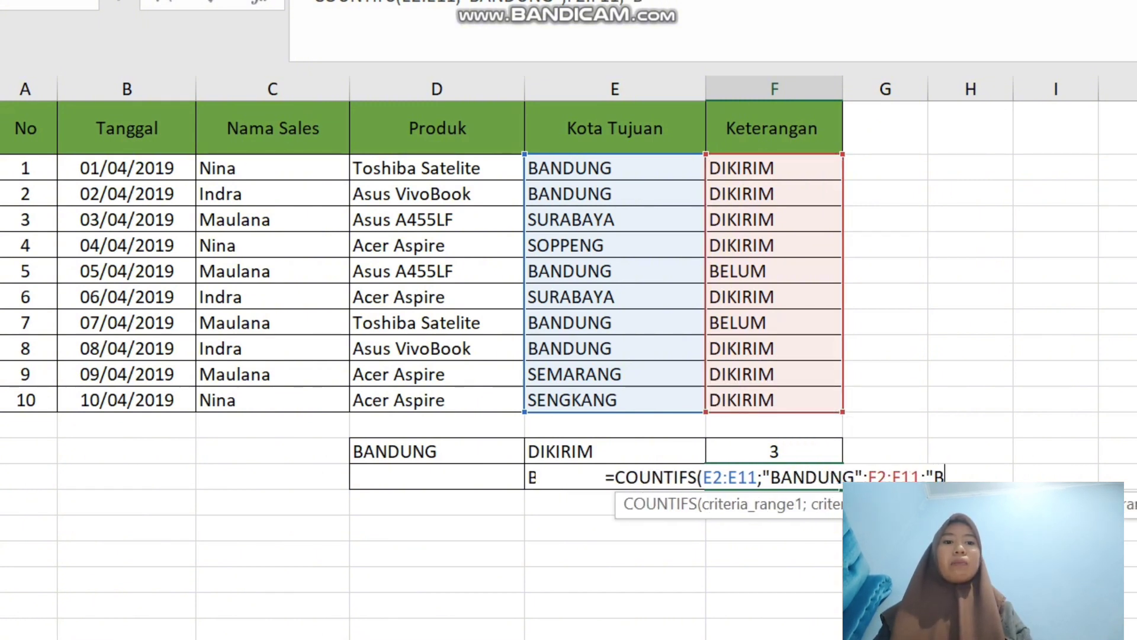
{"action": "type", "text": "ELUM"}
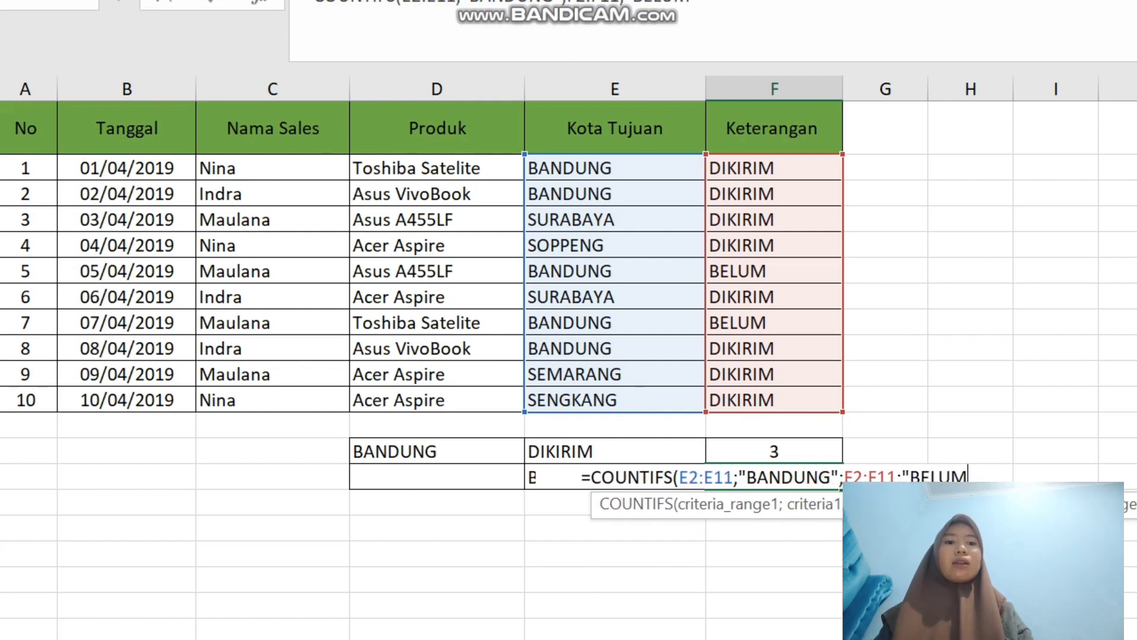
{"action": "type", "text": "\""}
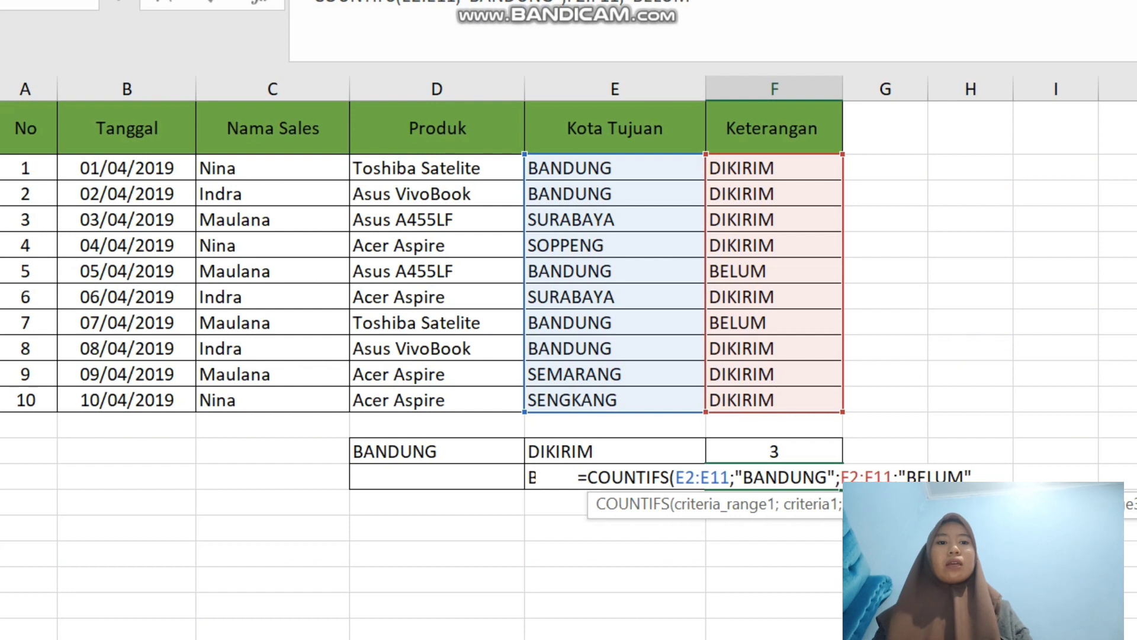
{"action": "type", "text": ")"}
{"action": "key", "text": "Return"}
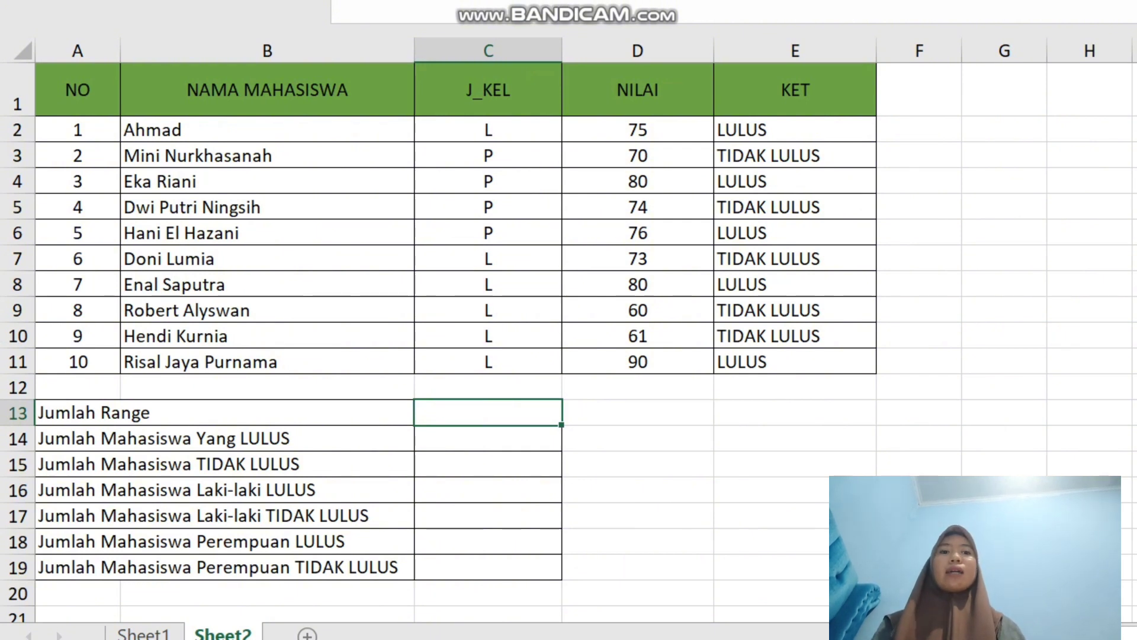
Count the entries in the J_KEL range C2:C11 with a COUNTA formula in the Jumlah Range result cell C13
{"action": "type", "text": "="}
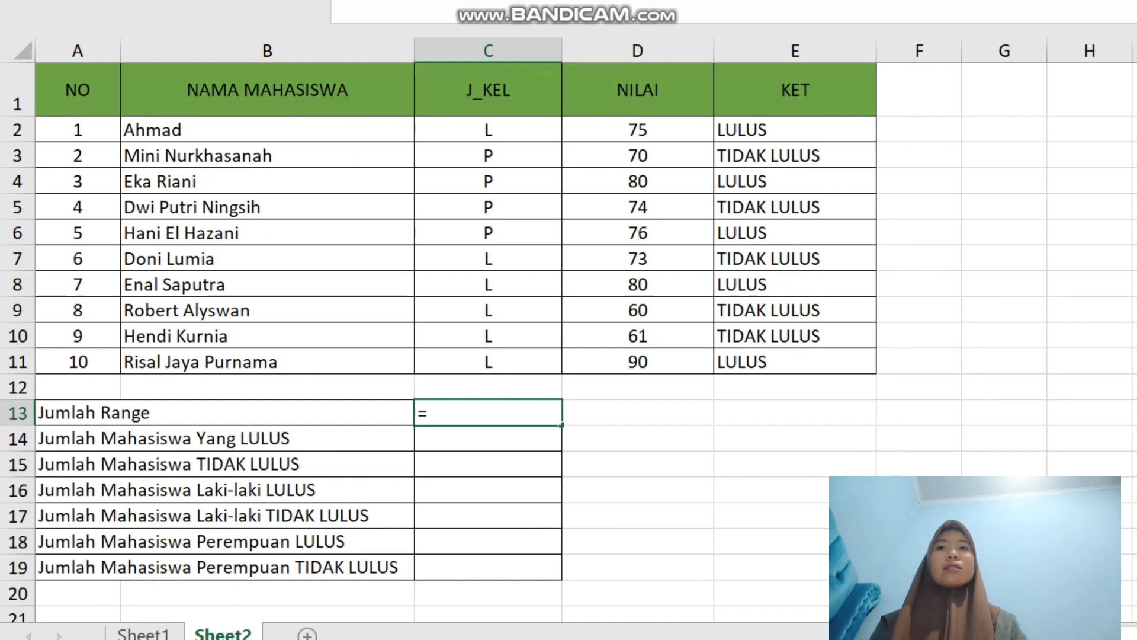
{"action": "type", "text": "COU"}
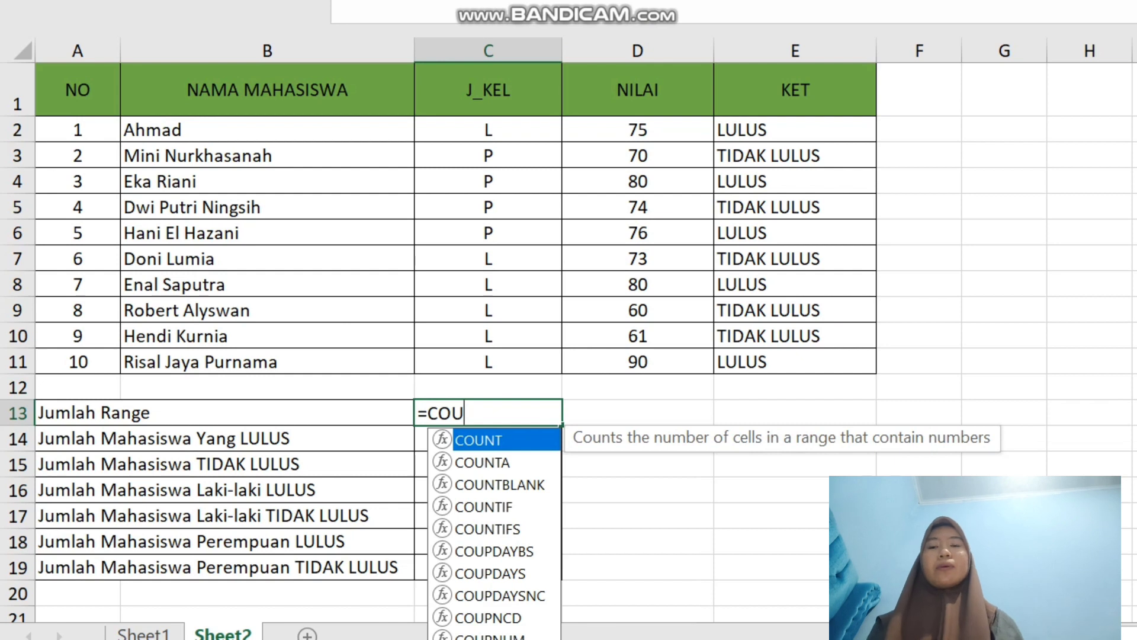
{"action": "key", "text": "Down"}
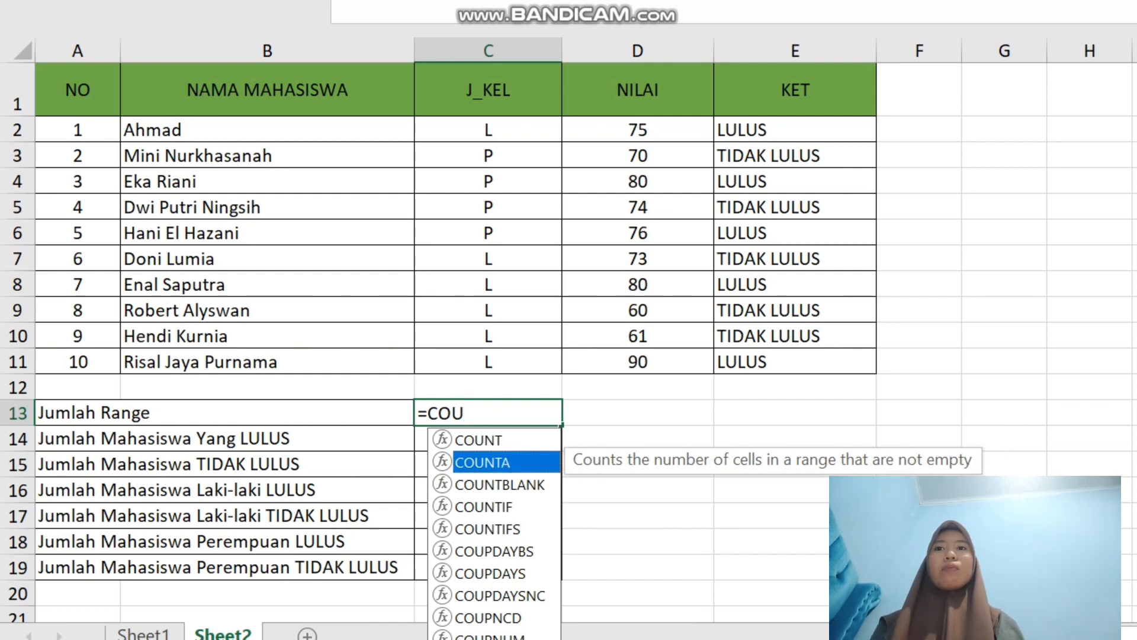
{"action": "key", "text": "Tab"}
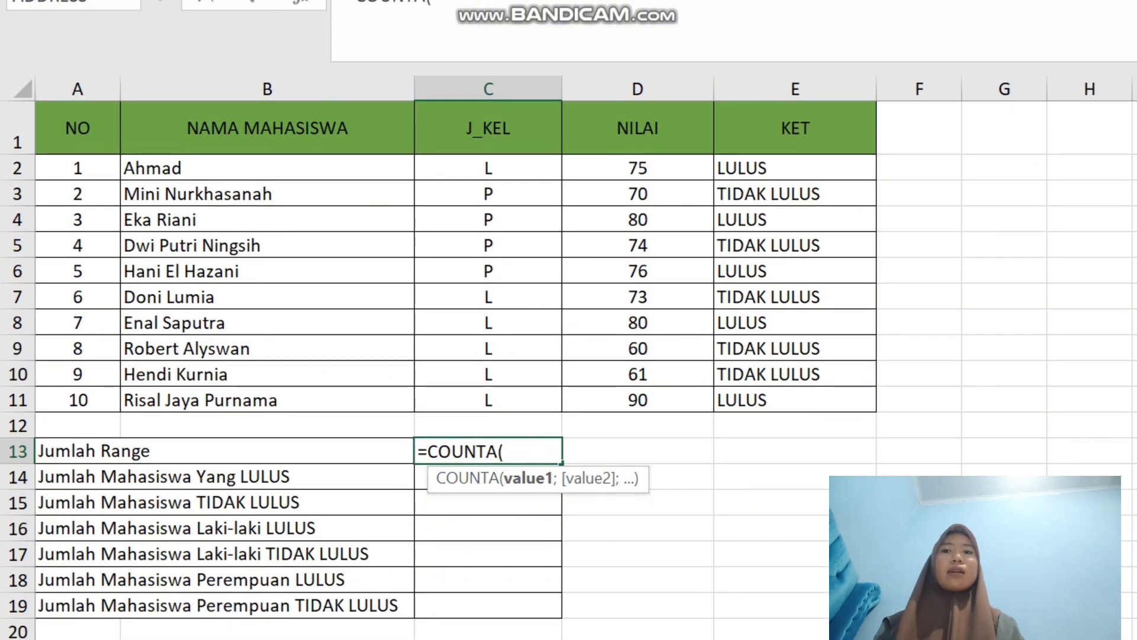
{"action": "left_click_drag", "start_coordinate": [533, 168], "coordinate": [545, 400]}
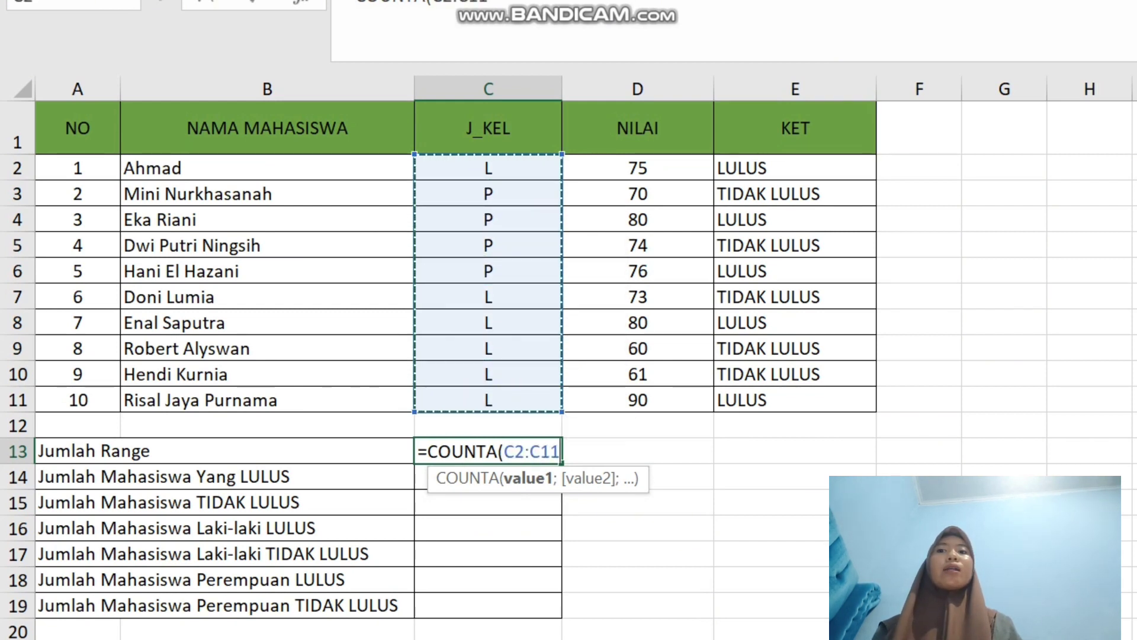
{"action": "key", "text": "Return"}
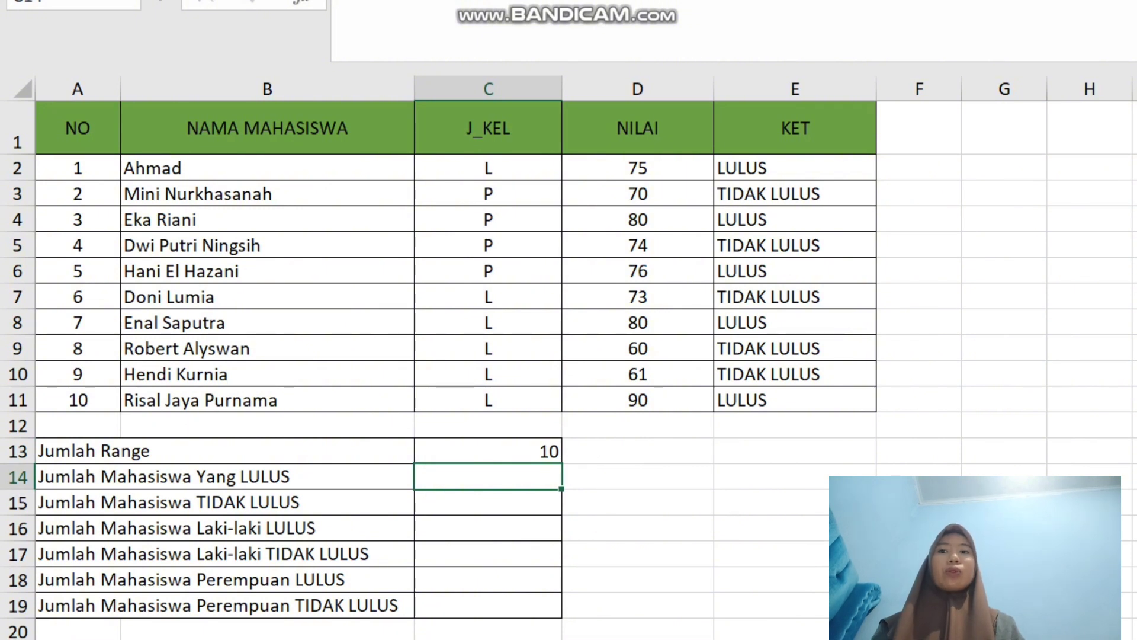
Enter a COUNTIF formula in C14 that counts "LULUS" in the KET range E2:E11
{"action": "type", "text": "=C"}
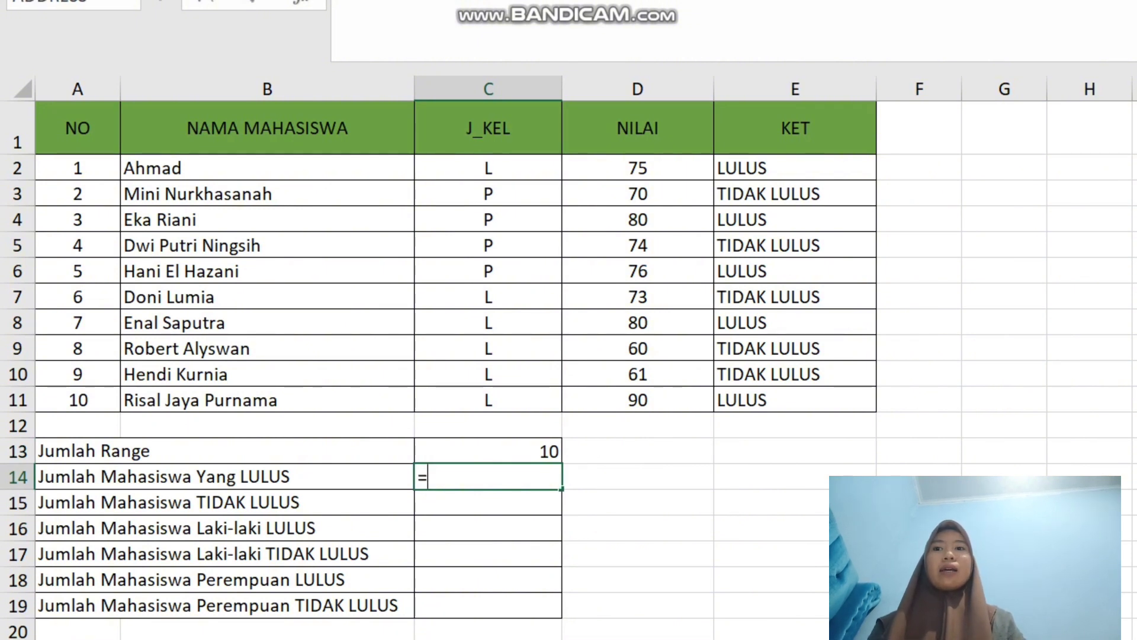
{"action": "type", "text": "OUNT"}
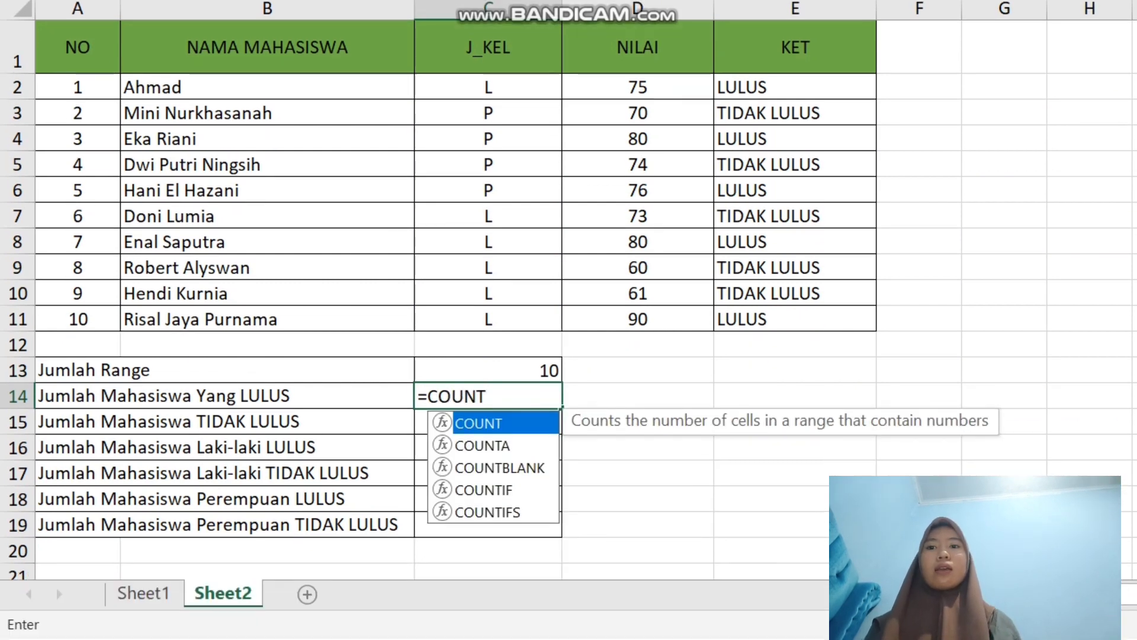
{"action": "key", "text": "Down"}
{"action": "key", "text": "Down"}
{"action": "key", "text": "Down"}
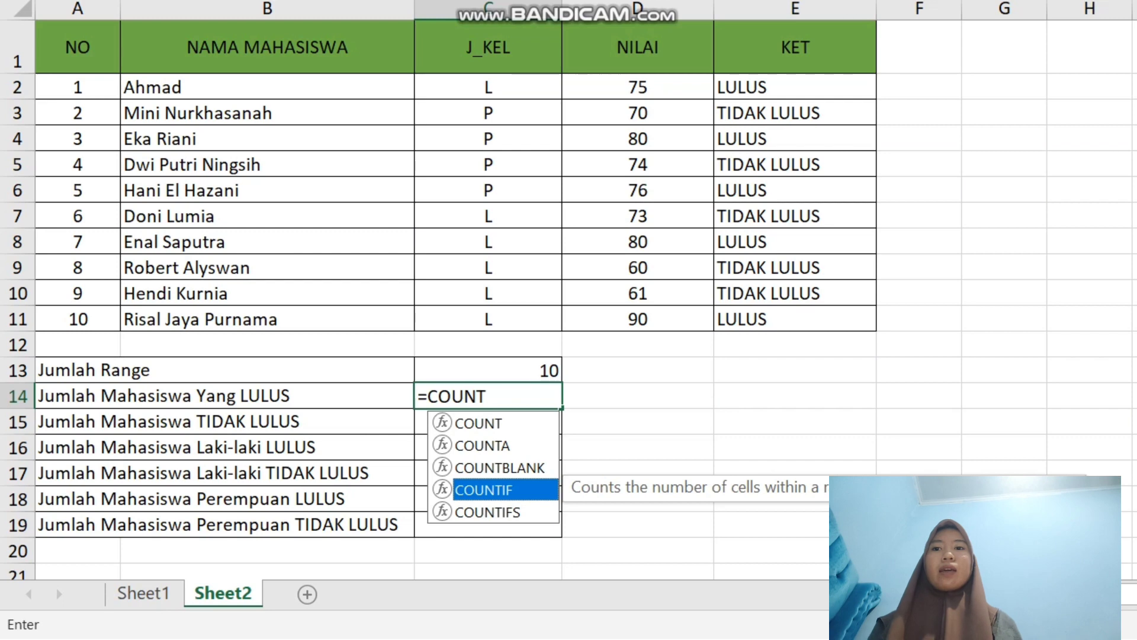
{"action": "key", "text": "Tab"}
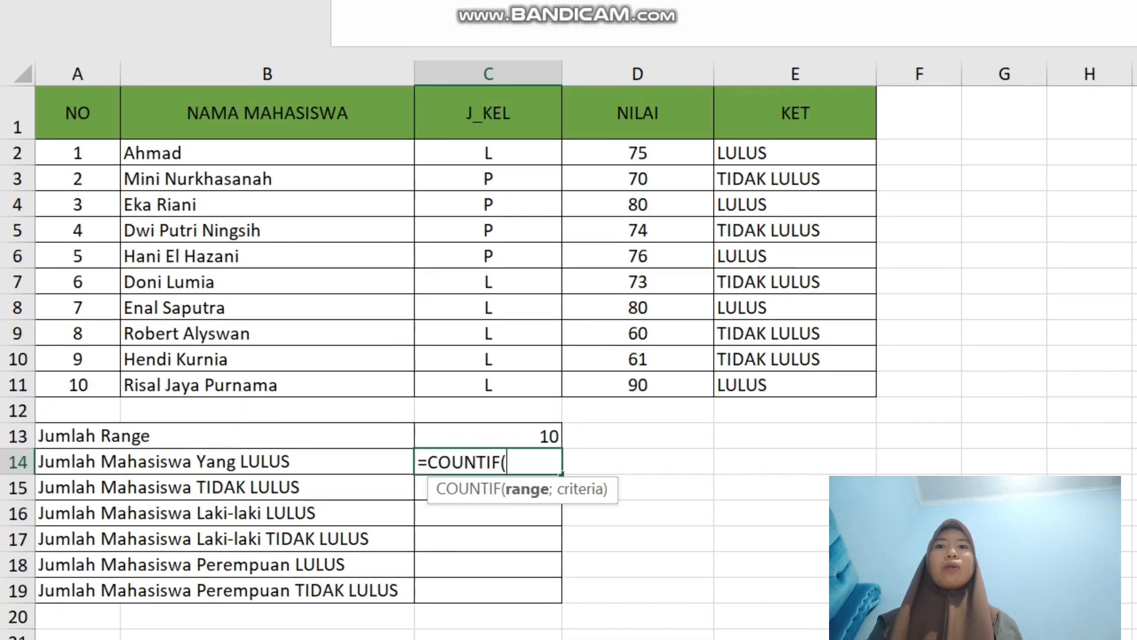
{"action": "left_click_drag", "start_coordinate": [764, 152], "coordinate": [853, 396]}
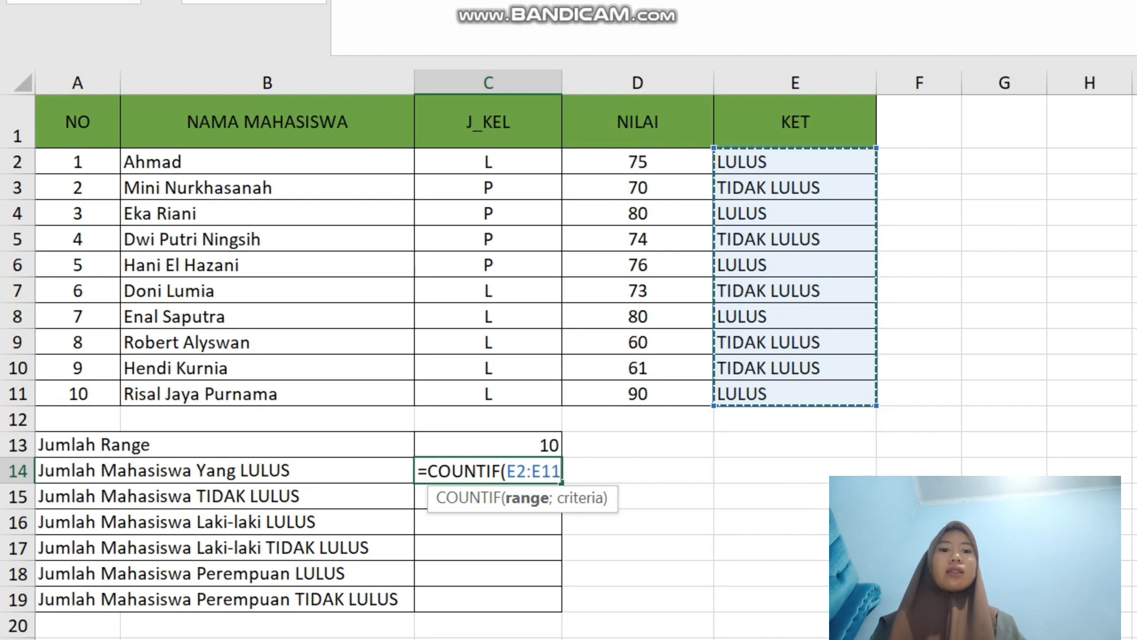
{"action": "type", "text": ";"}
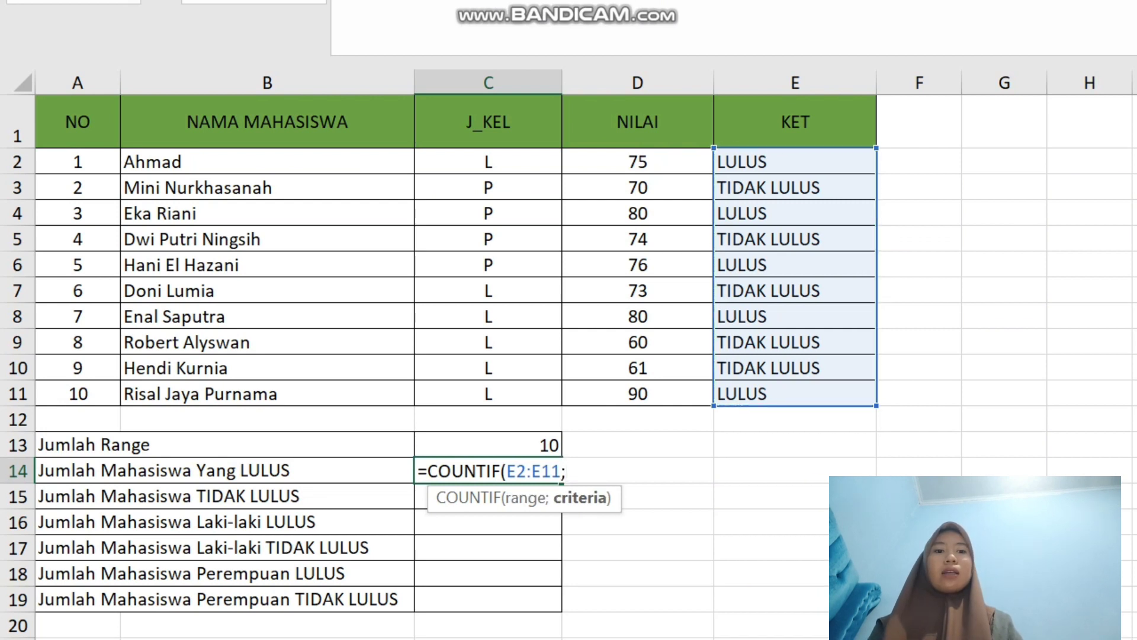
{"action": "type", "text": "\"LULUS"}
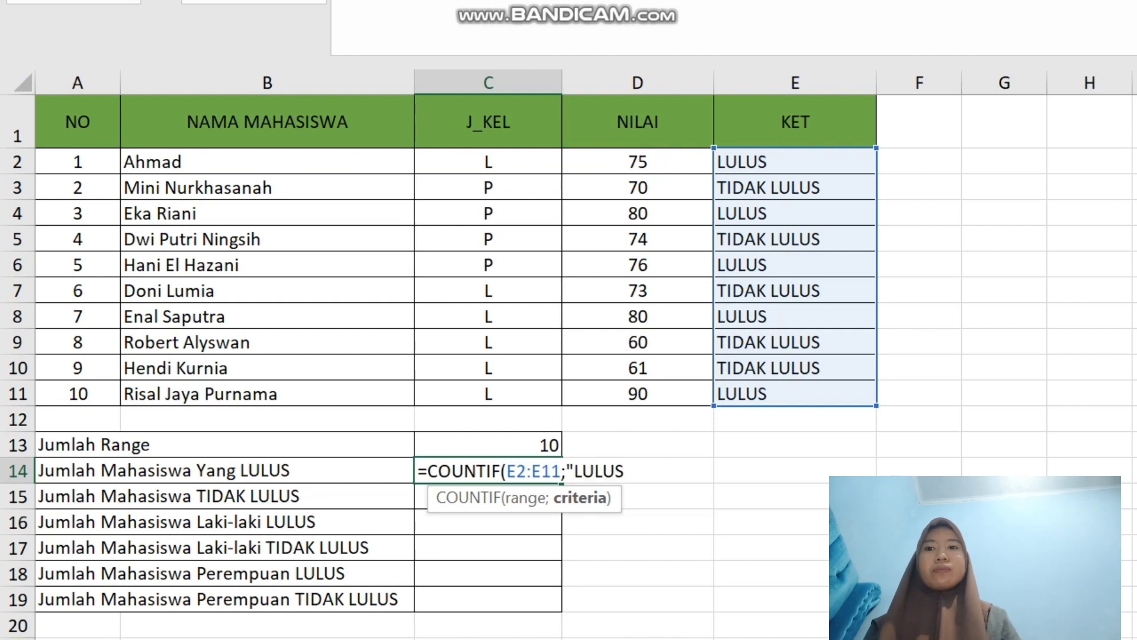
{"action": "type", "text": "\")"}
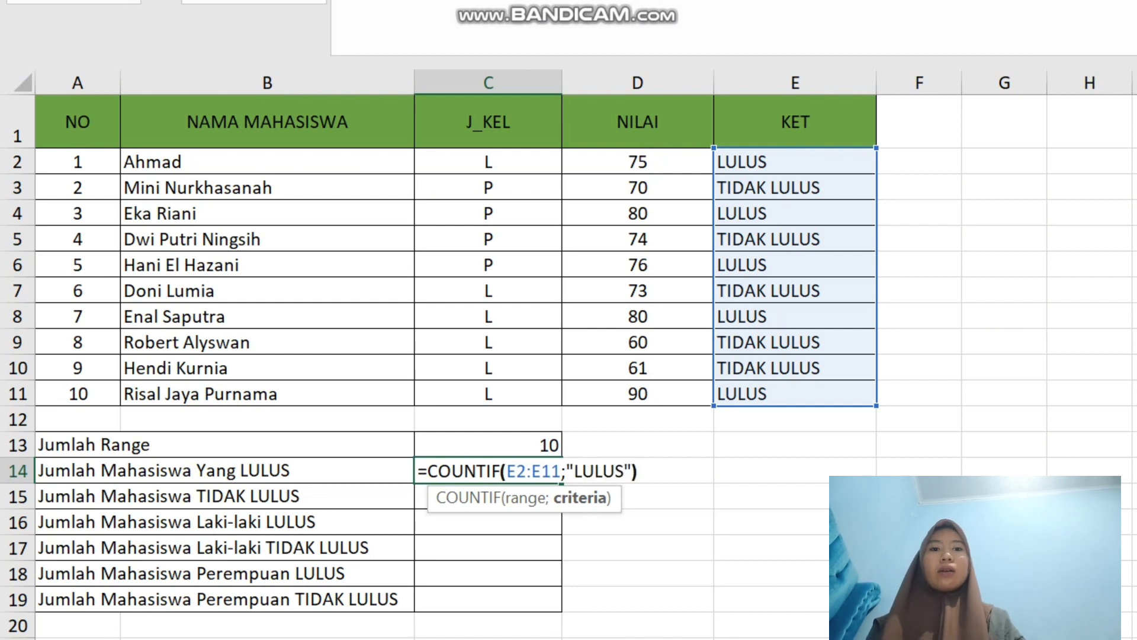
{"action": "key", "text": "Return"}
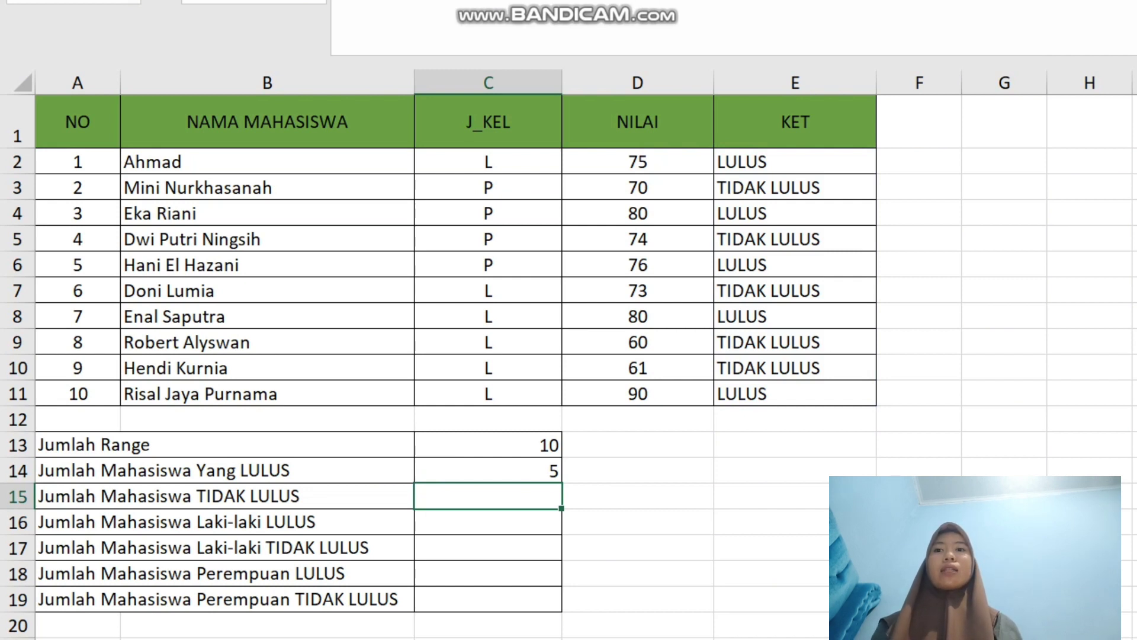
Enter a COUNTIF formula in C15 that counts "TIDAK LULUS" in the KET range E2:E11
{"action": "type", "text": "=C"}
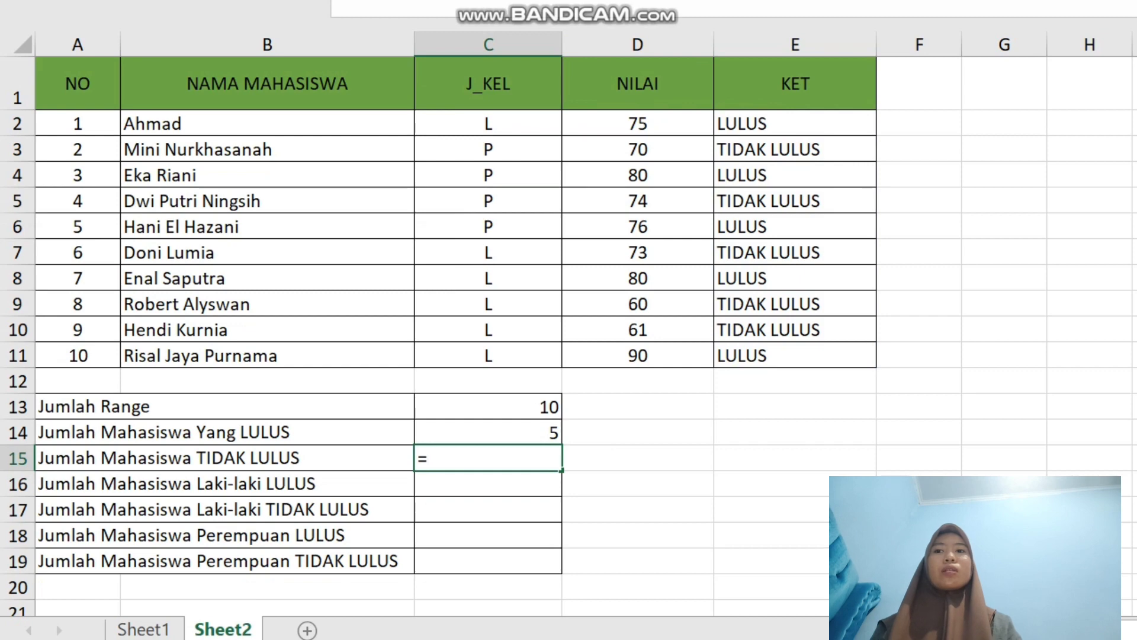
{"action": "type", "text": "OUN"}
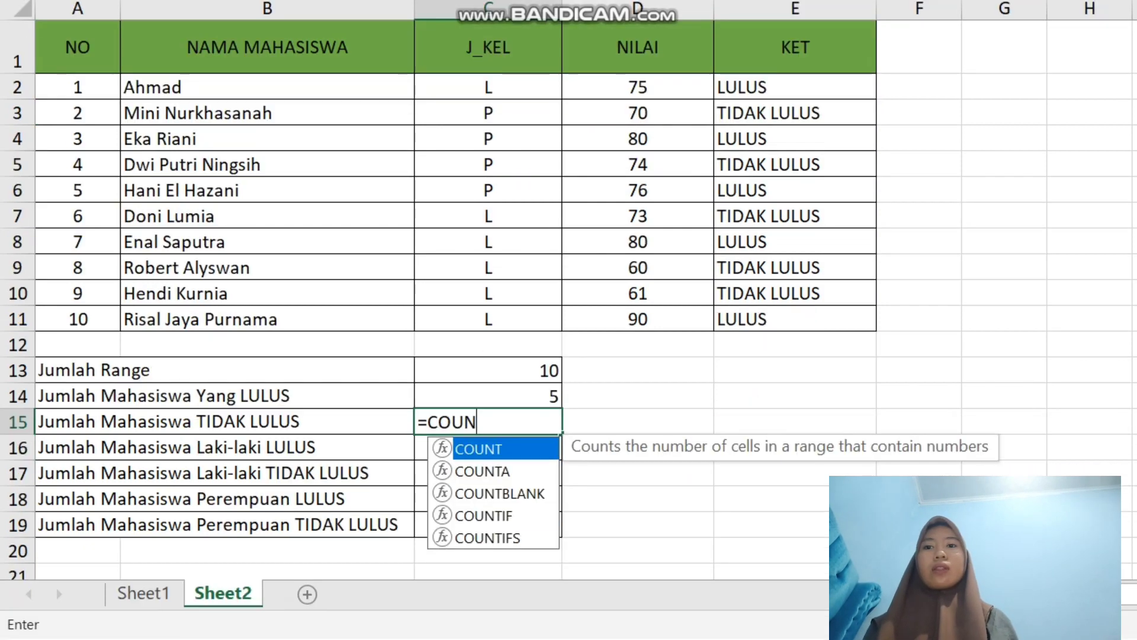
{"action": "type", "text": "TIF("}
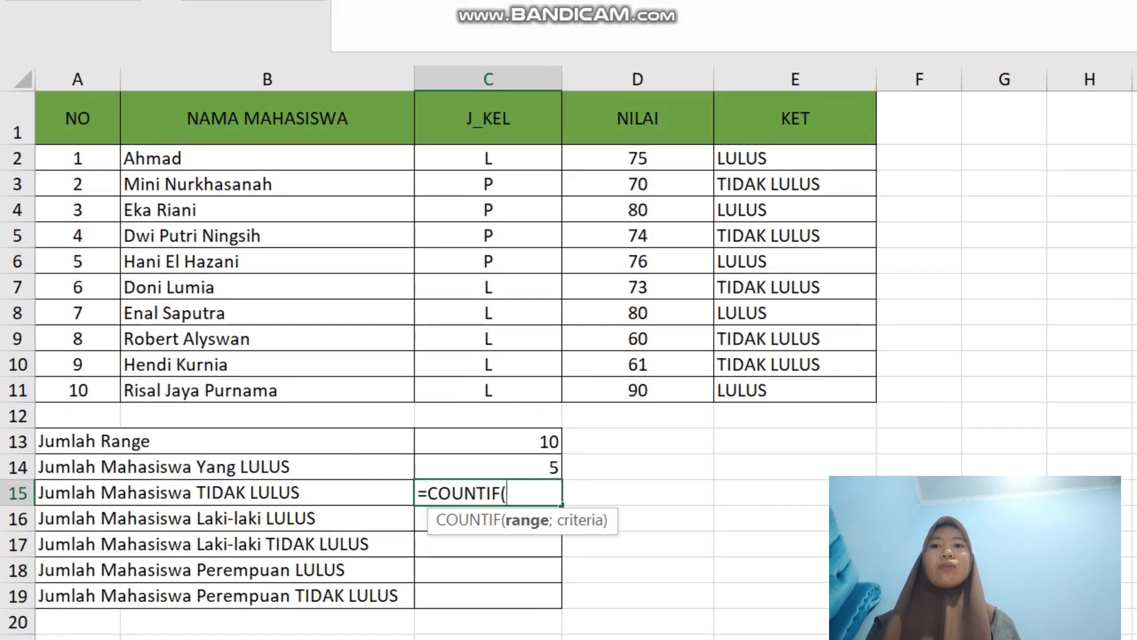
{"action": "left_click_drag", "start_coordinate": [747, 87], "coordinate": [865, 218]}
{"action": "left_click_drag", "start_coordinate": [868, 290], "coordinate": [868, 394]}
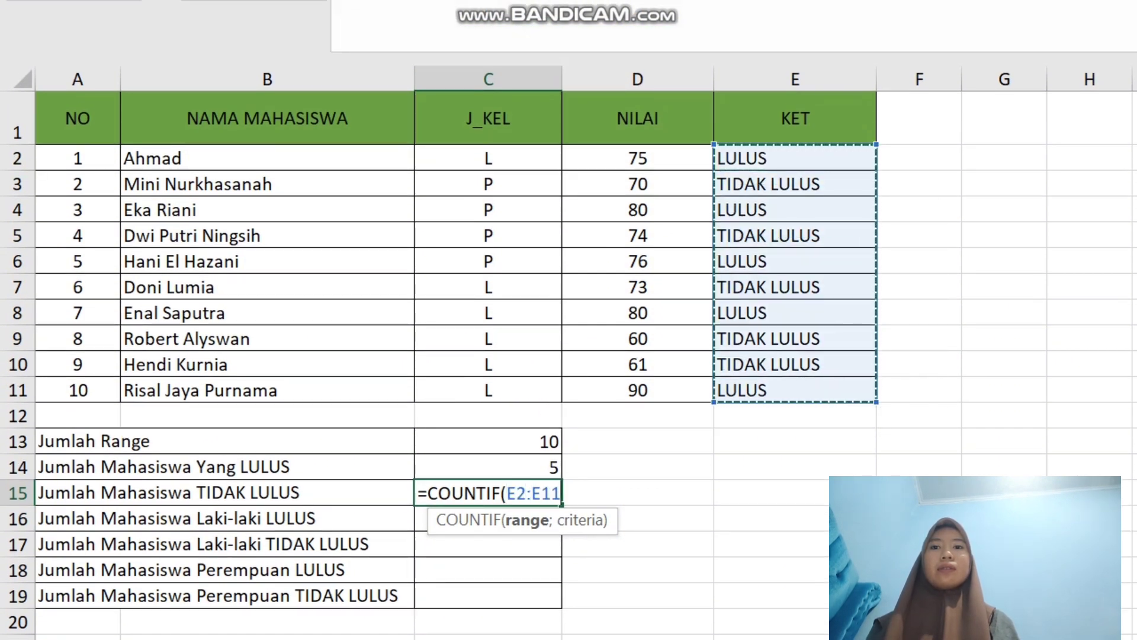
{"action": "type", "text": ";"}
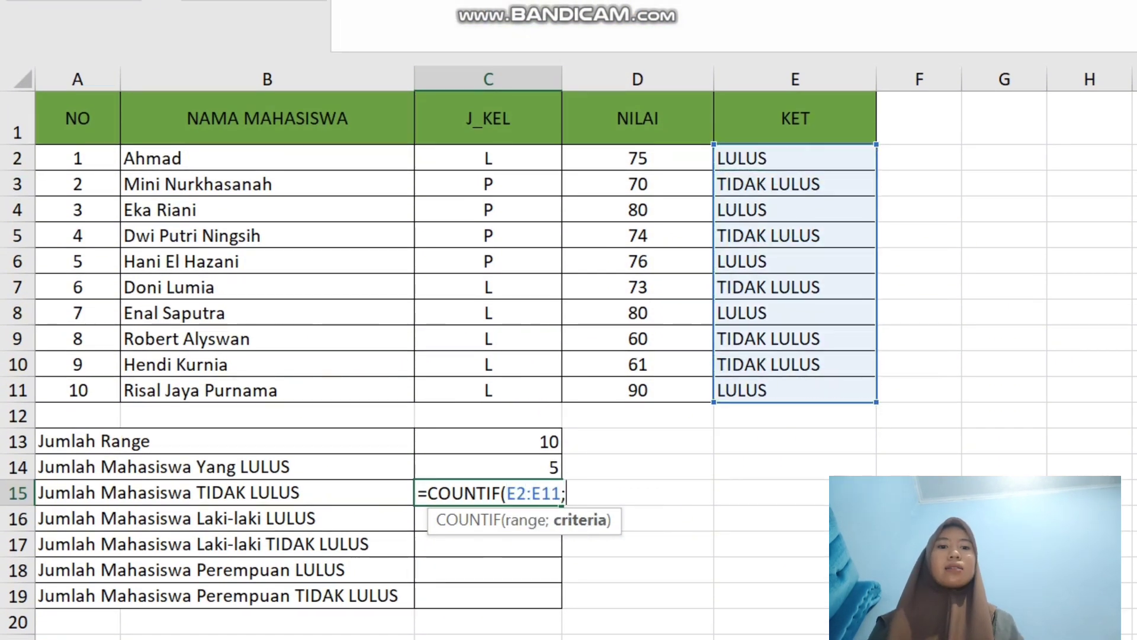
{"action": "type", "text": "\""}
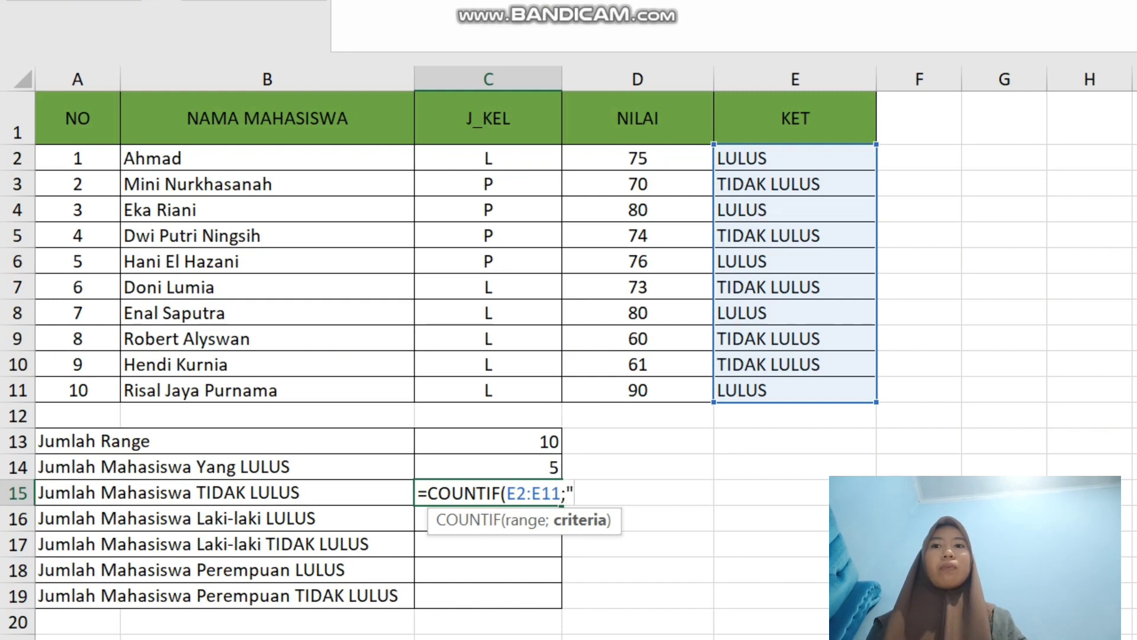
{"action": "type", "text": "TIDA"}
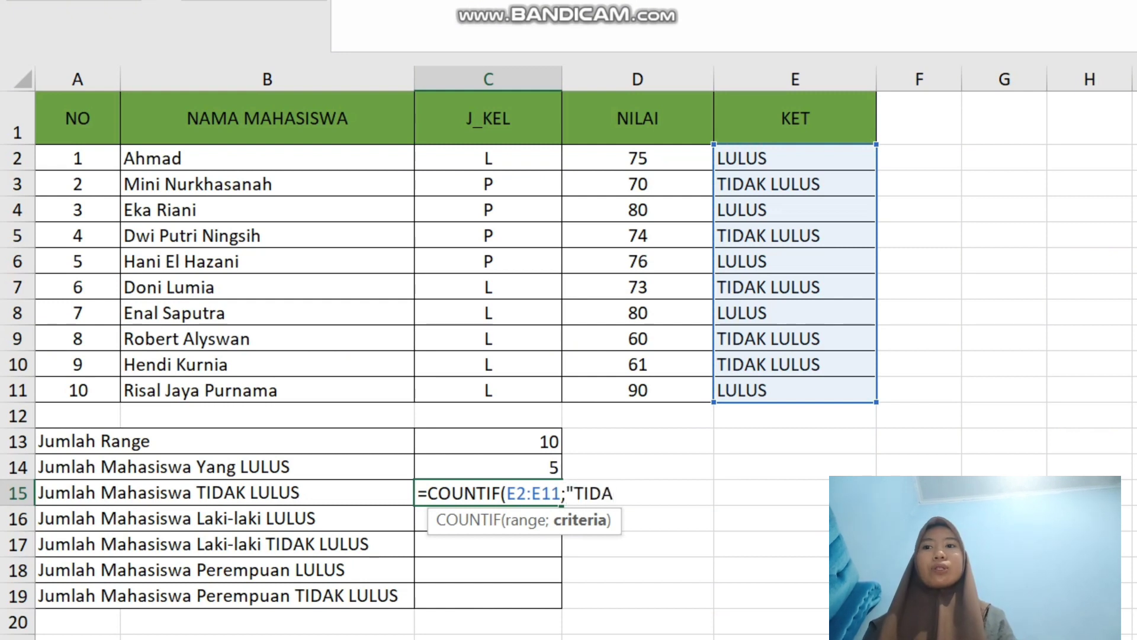
{"action": "type", "text": "K LULUS"}
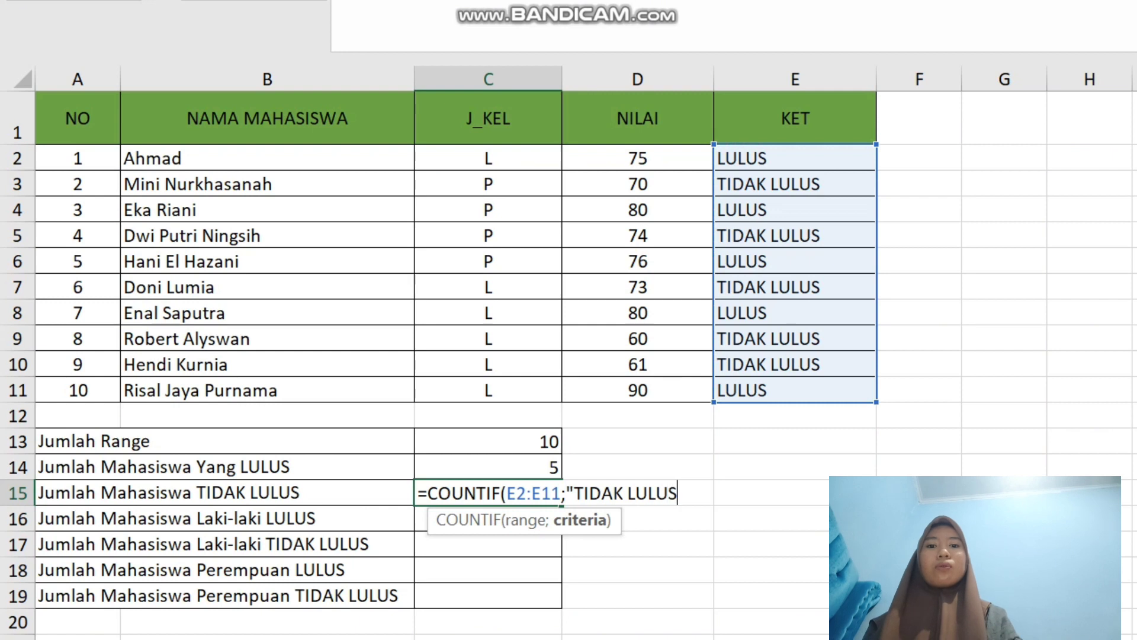
{"action": "type", "text": "\""}
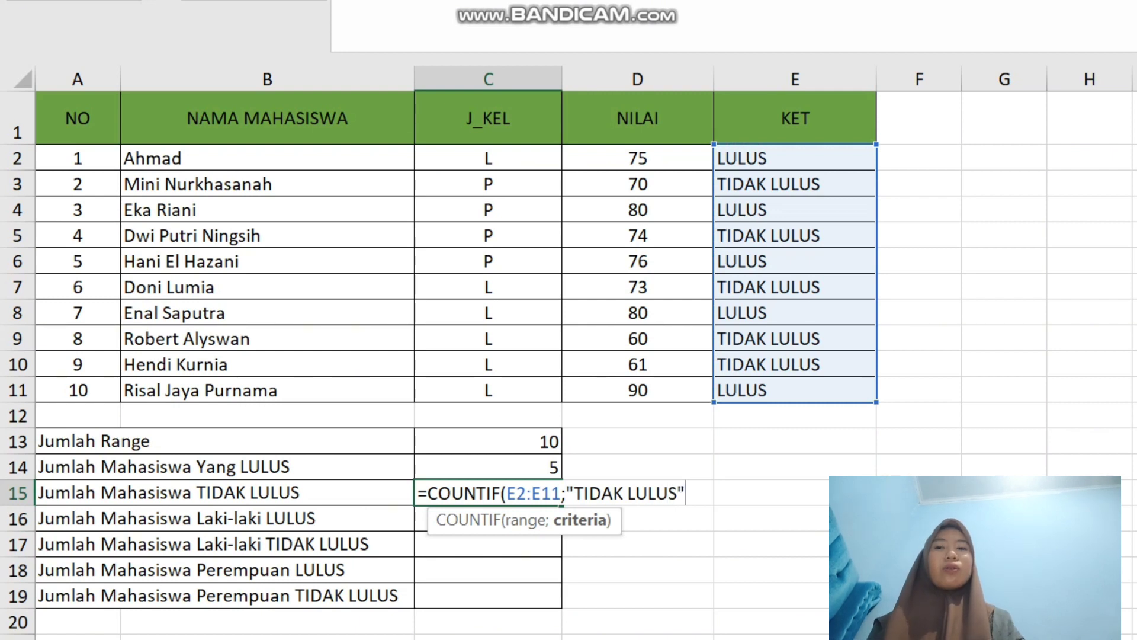
{"action": "type", "text": ")"}
{"action": "key", "text": "Return"}
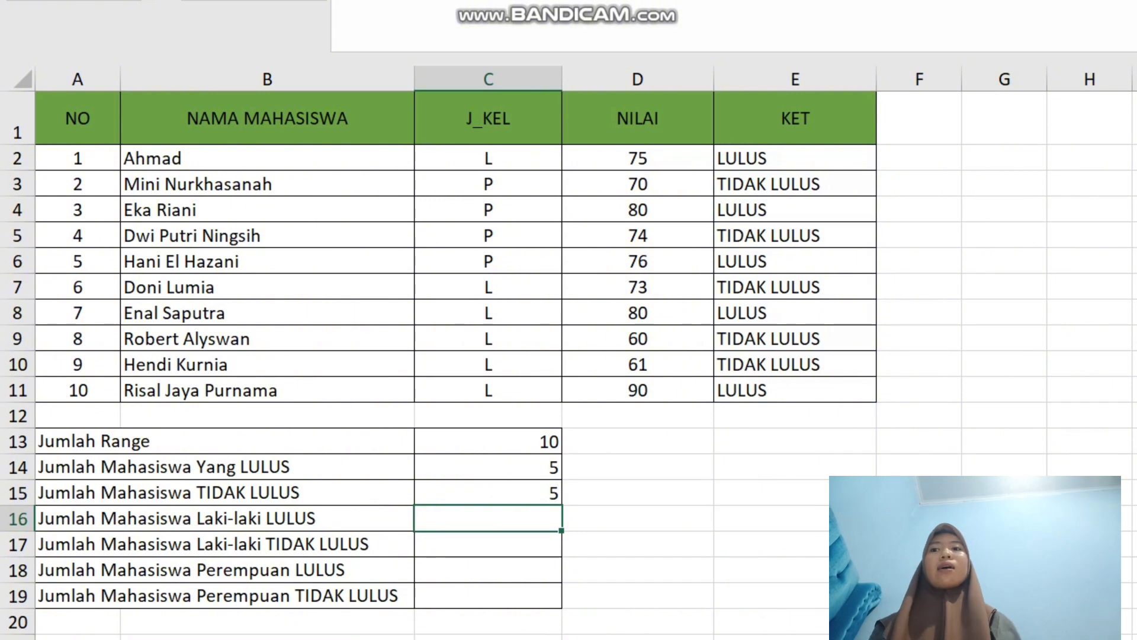
{"action": "left_click", "coordinate": [489, 492]}
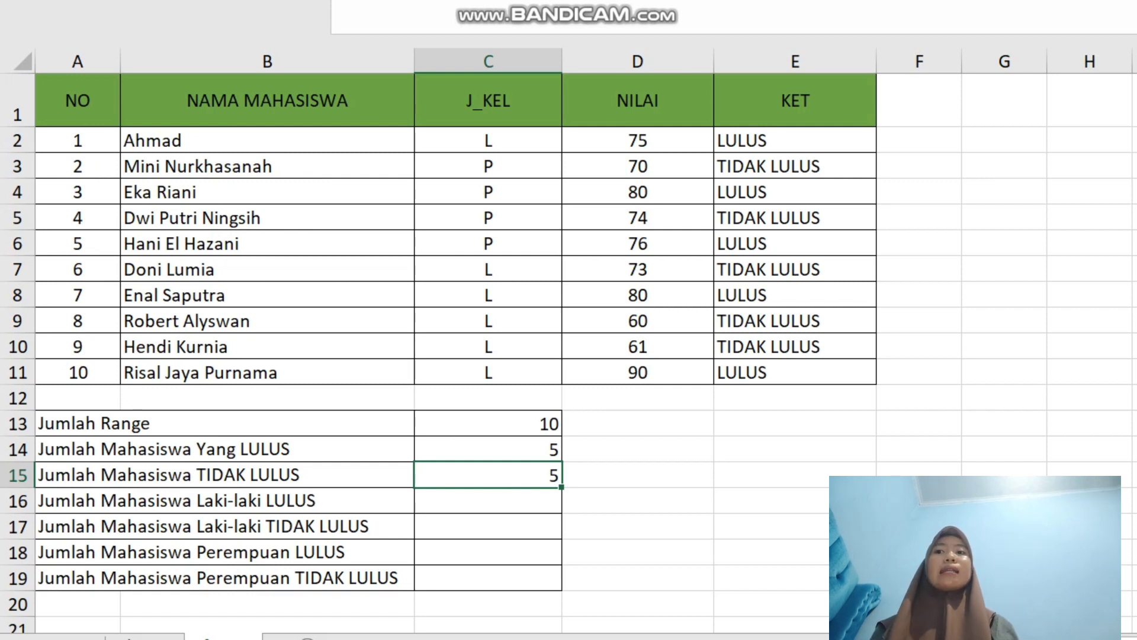
Start a COUNTIFS formula in C16 with the J_KEL range C2:C11 and criterion "L" as the first condition
{"action": "left_click", "coordinate": [489, 501]}
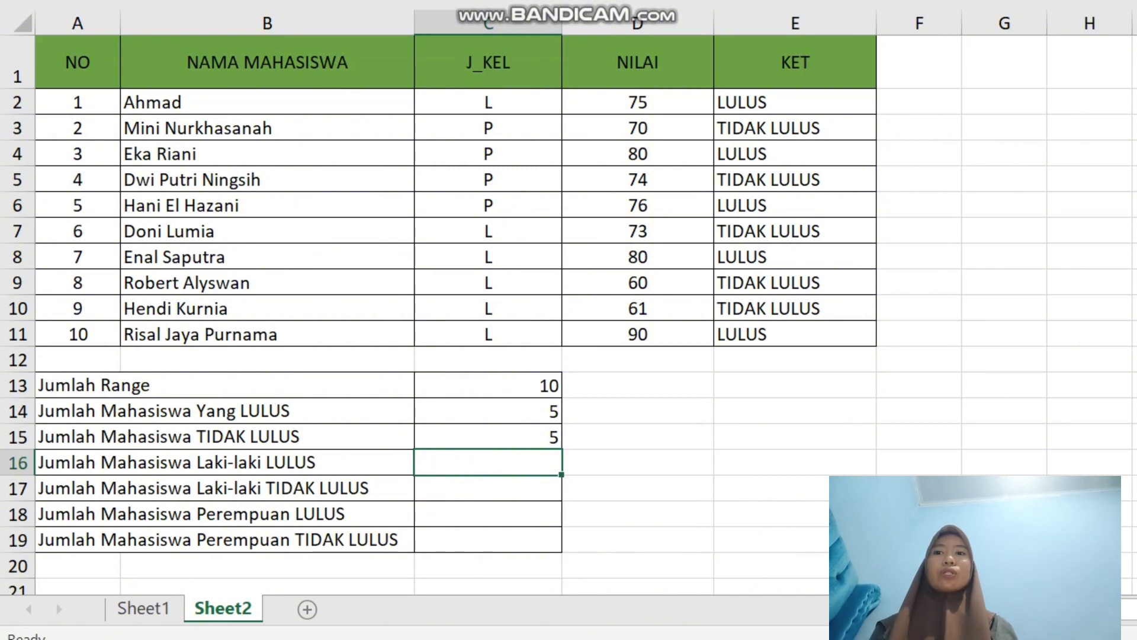
{"action": "type", "text": "="}
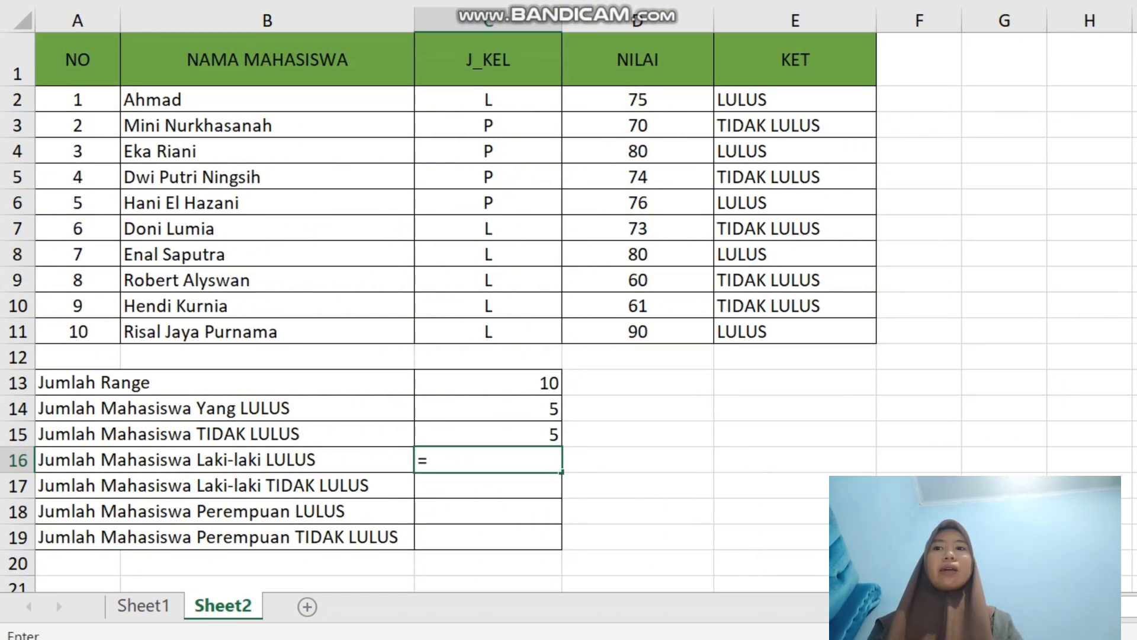
{"action": "type", "text": "CO"}
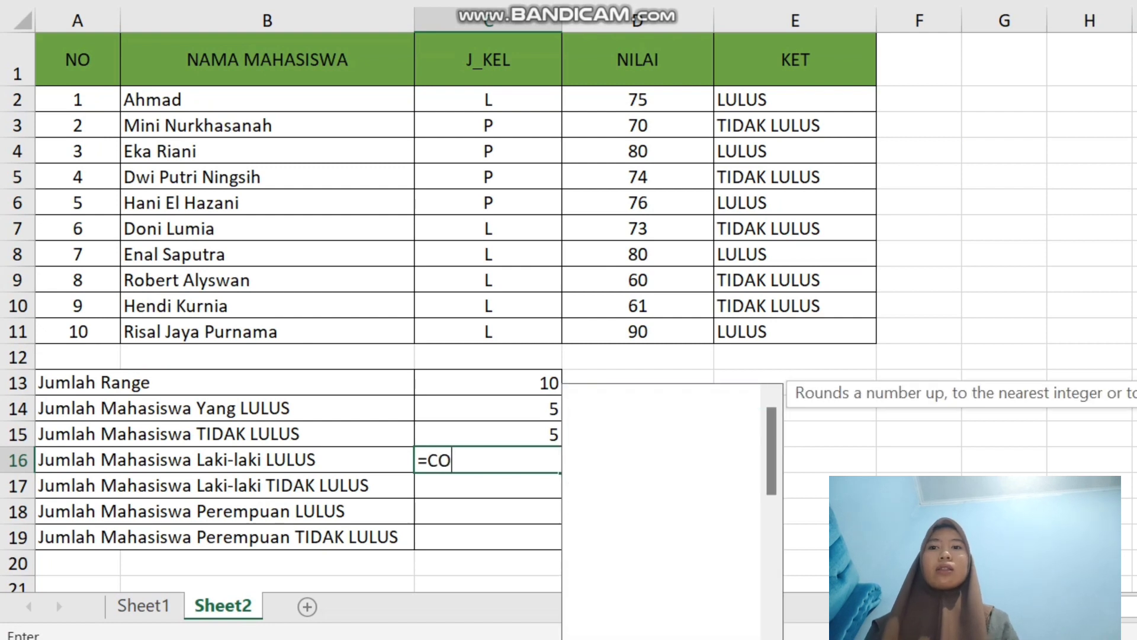
{"action": "type", "text": "UNT"}
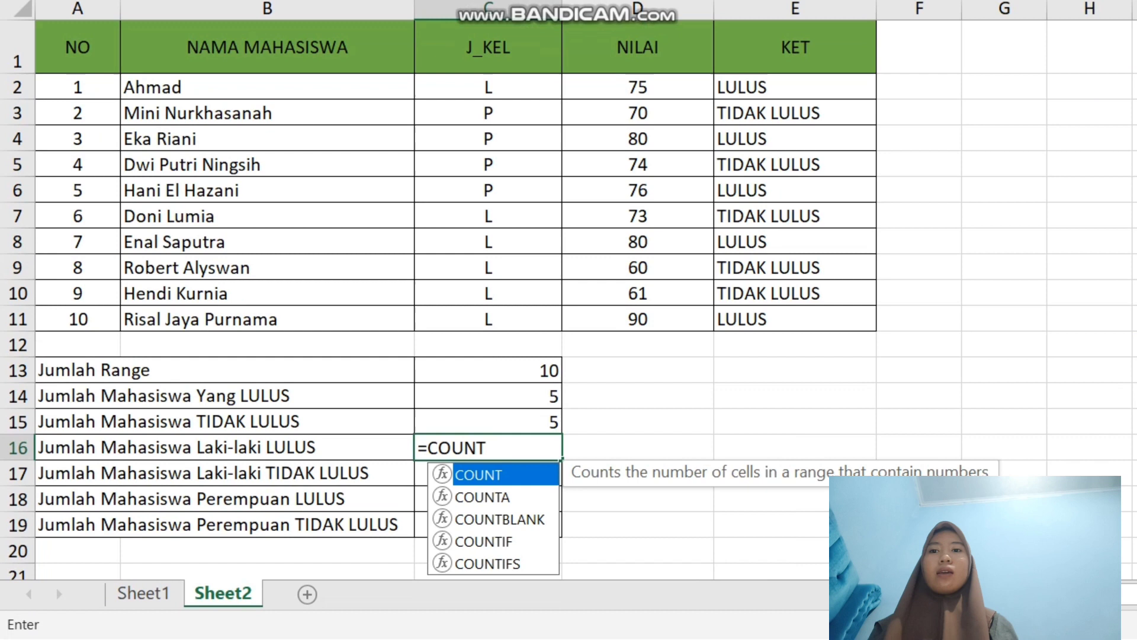
{"action": "key", "text": "Down"}
{"action": "key", "text": "Down"}
{"action": "key", "text": "Down"}
{"action": "key", "text": "Down"}
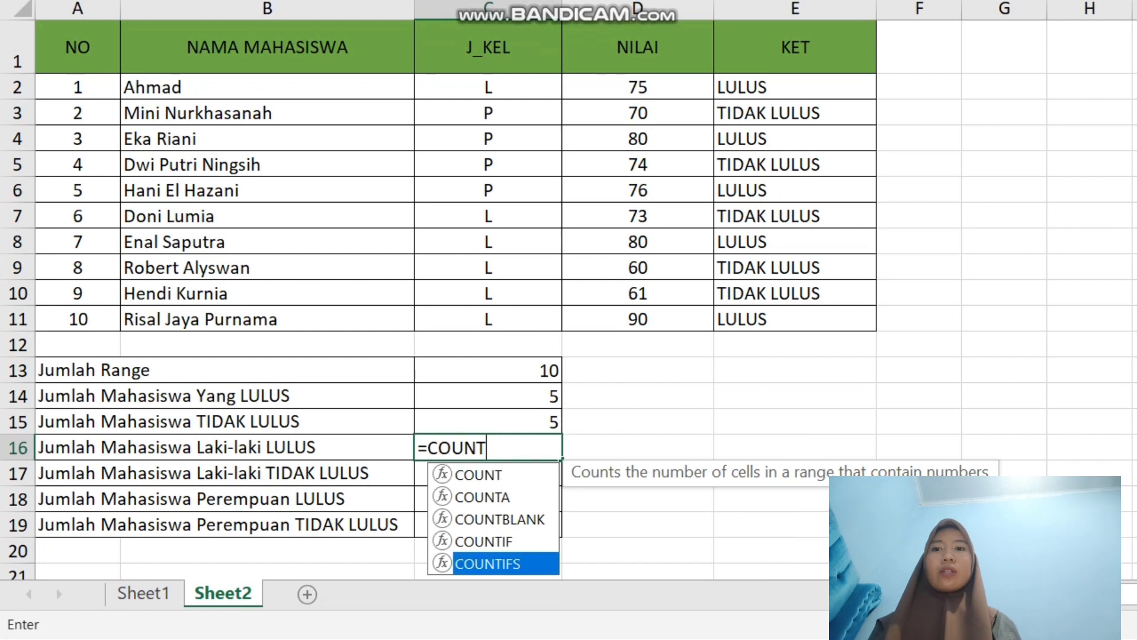
{"action": "key", "text": "Tab"}
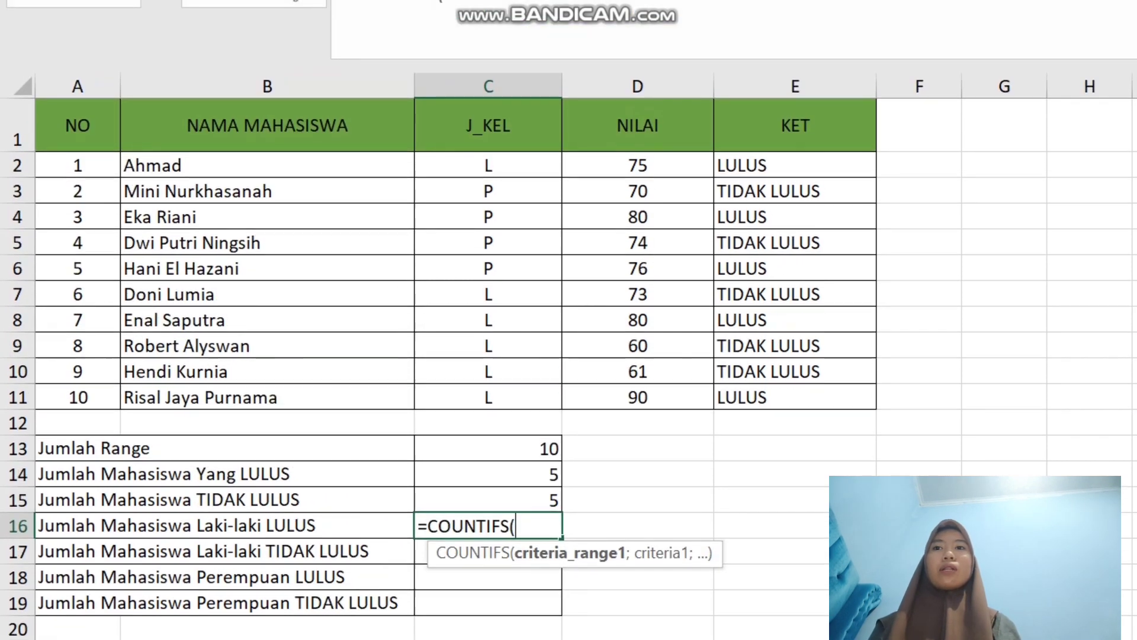
{"action": "left_click_drag", "start_coordinate": [489, 87], "coordinate": [533, 140]}
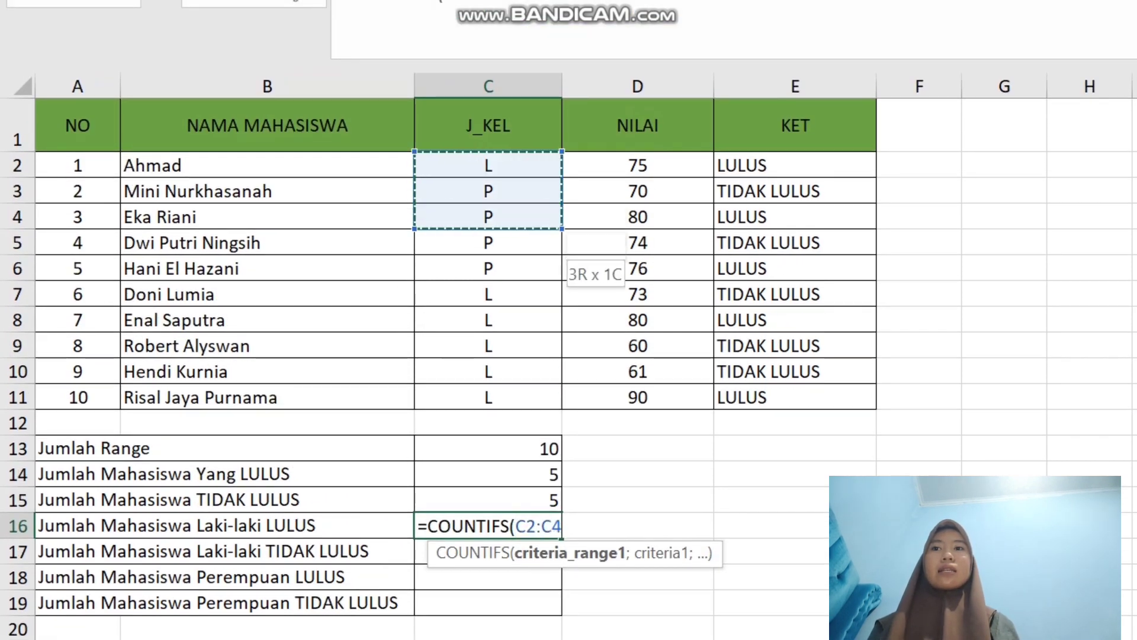
{"action": "left_click_drag", "start_coordinate": [533, 216], "coordinate": [533, 398]}
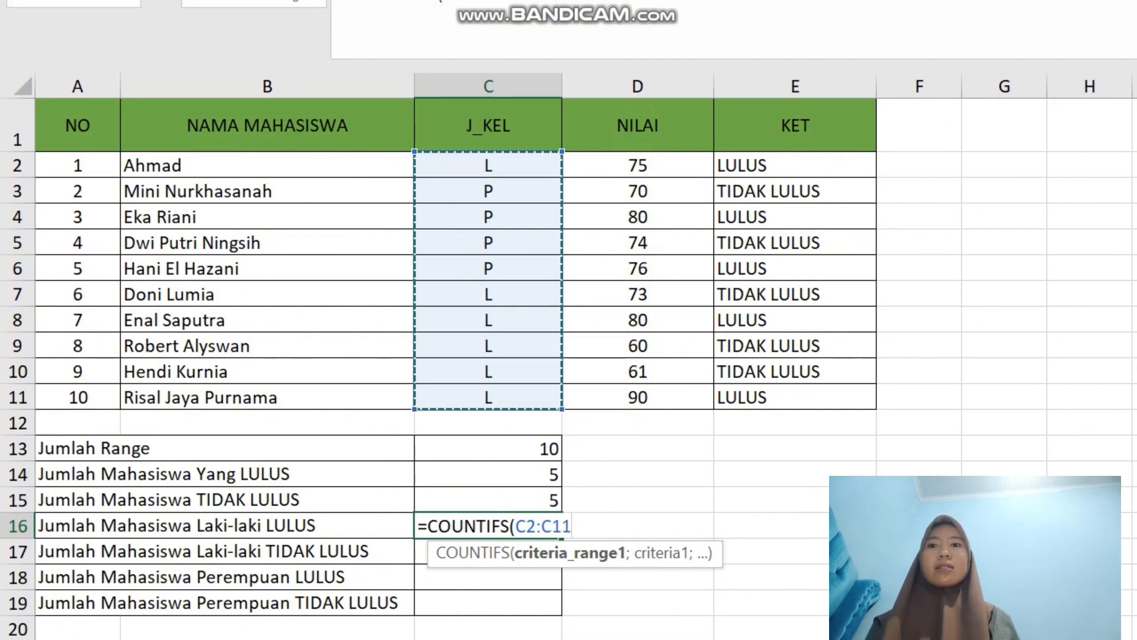
{"action": "type", "text": ";"}
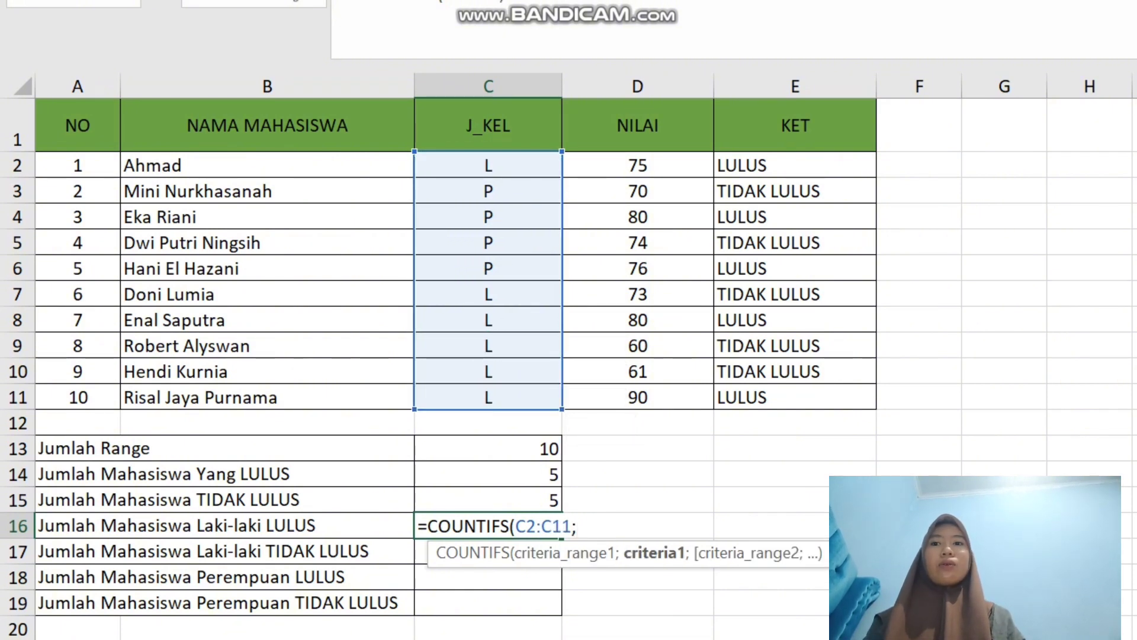
{"action": "type", "text": "\""}
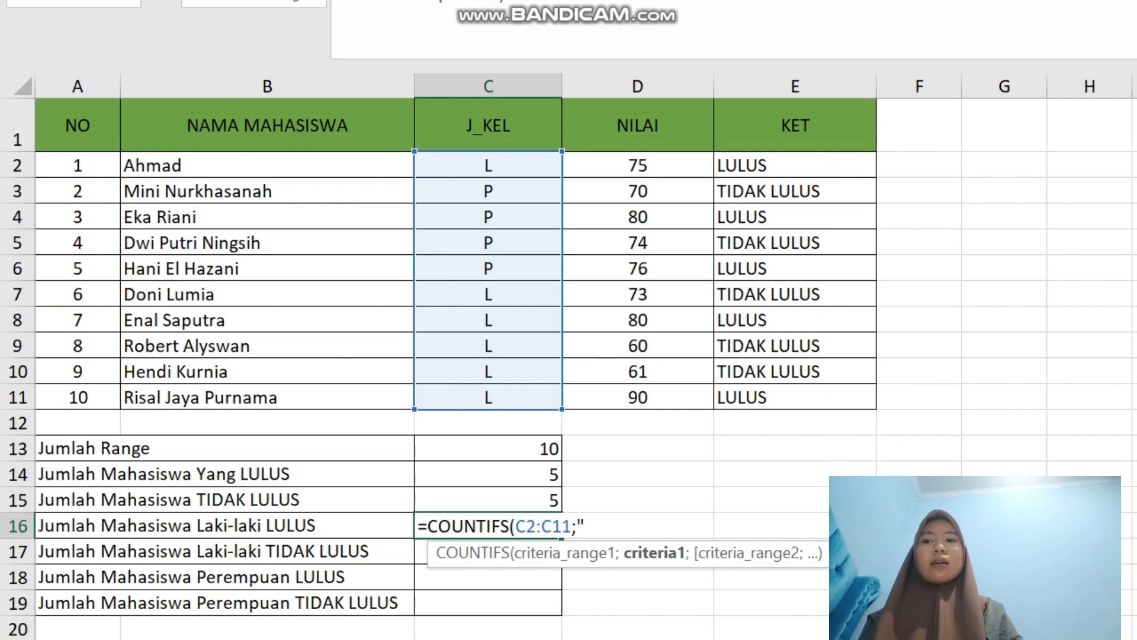
{"action": "type", "text": "L"}
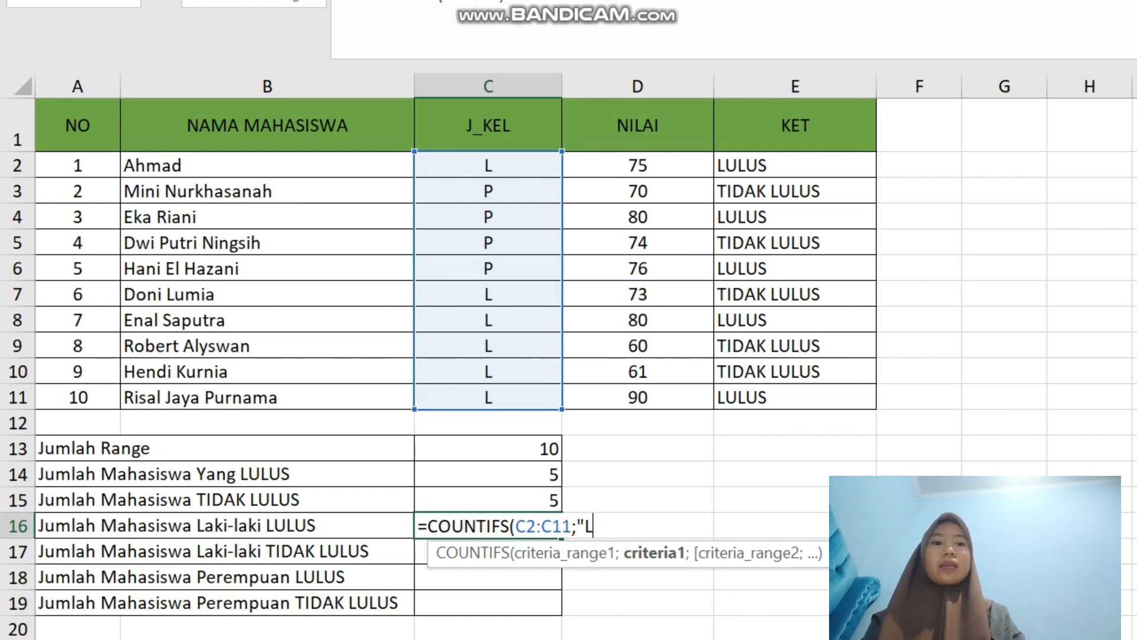
{"action": "type", "text": "\""}
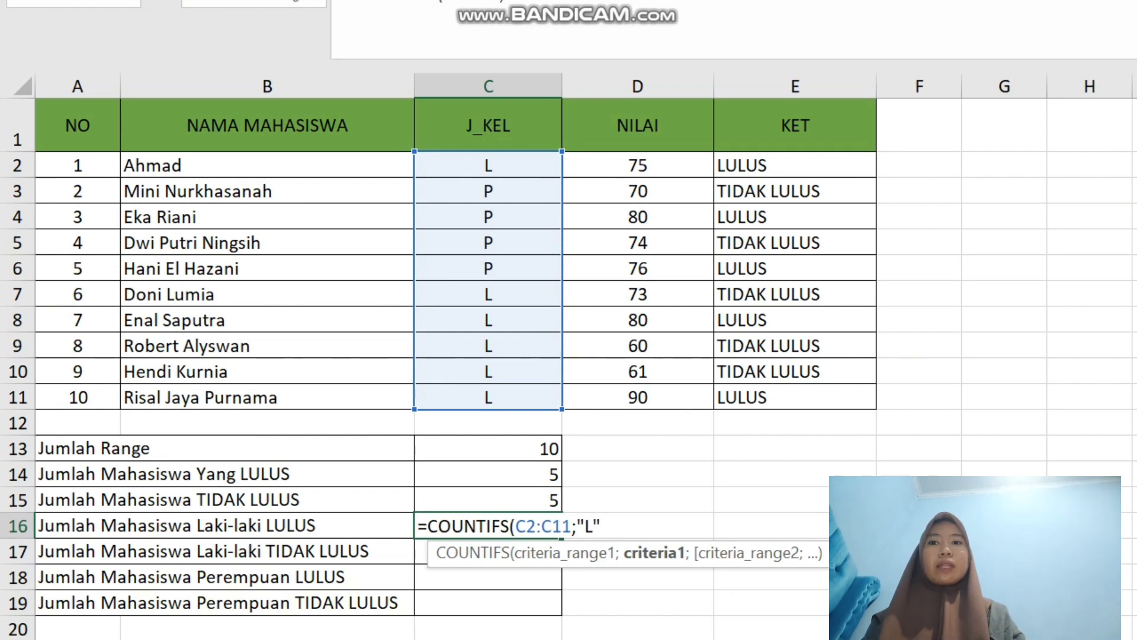
{"action": "type", "text": ";"}
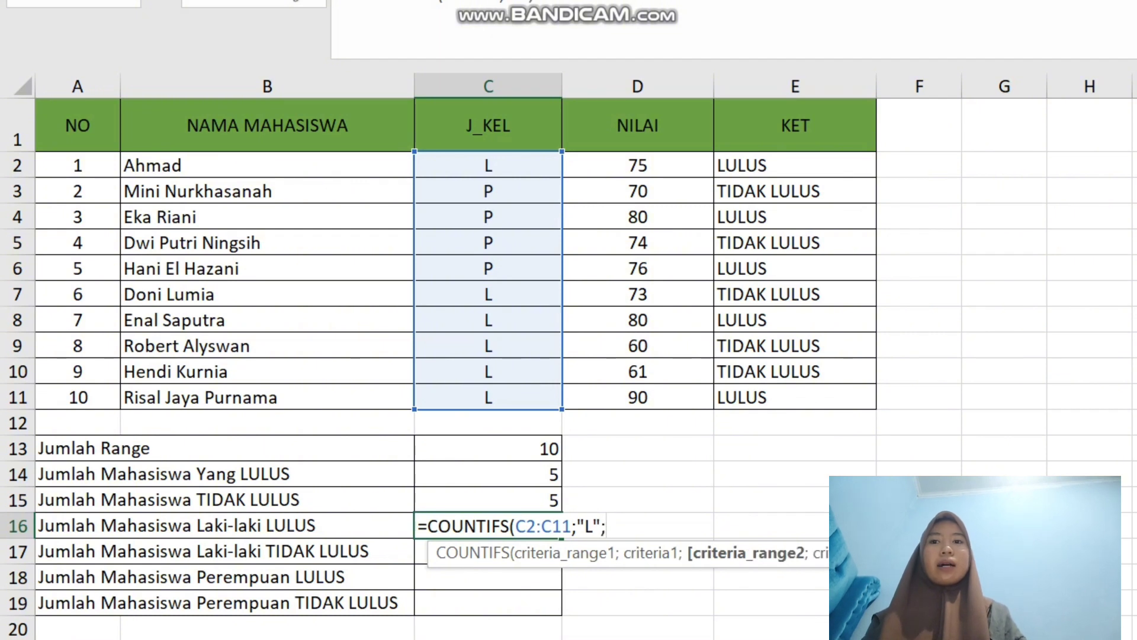
Add the KET range E2:E11 with criterion "LULUS" as the second condition and complete the C16 formula
{"action": "left_click_drag", "start_coordinate": [859, 165], "coordinate": [865, 403]}
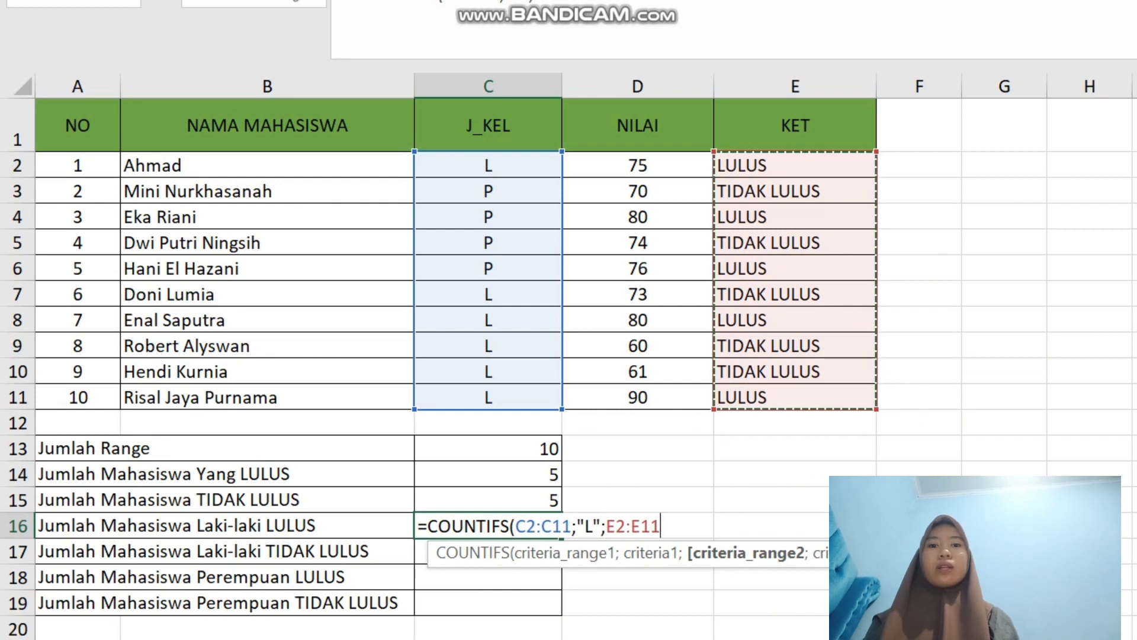
{"action": "type", "text": ";\""}
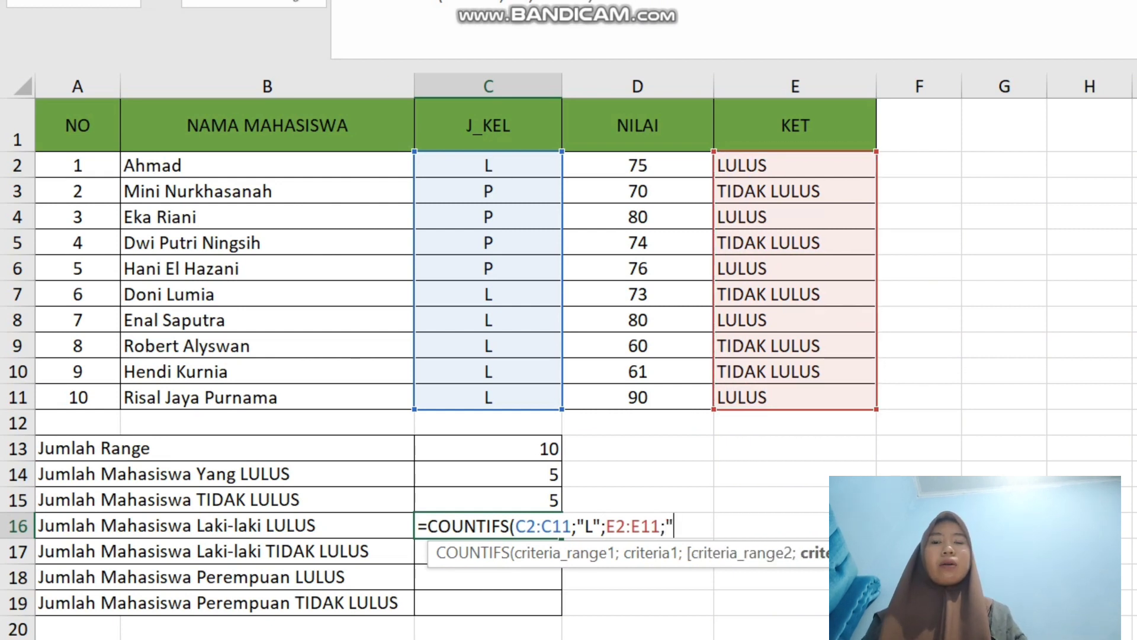
{"action": "type", "text": "LU"}
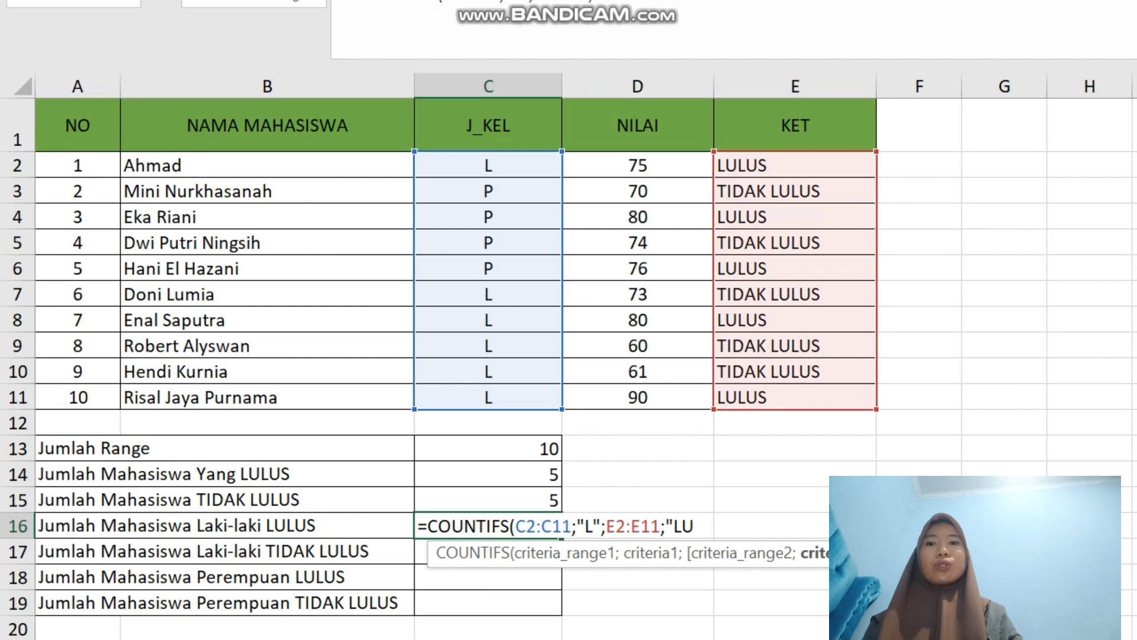
{"action": "type", "text": "LUS\""}
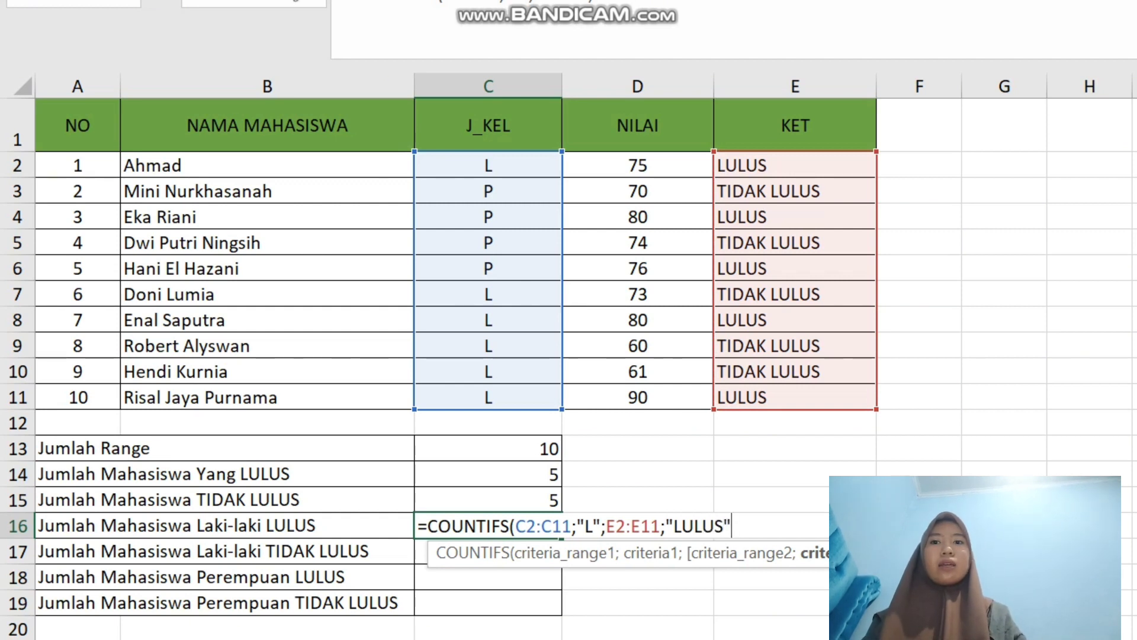
{"action": "type", "text": ")"}
{"action": "key", "text": "Return"}
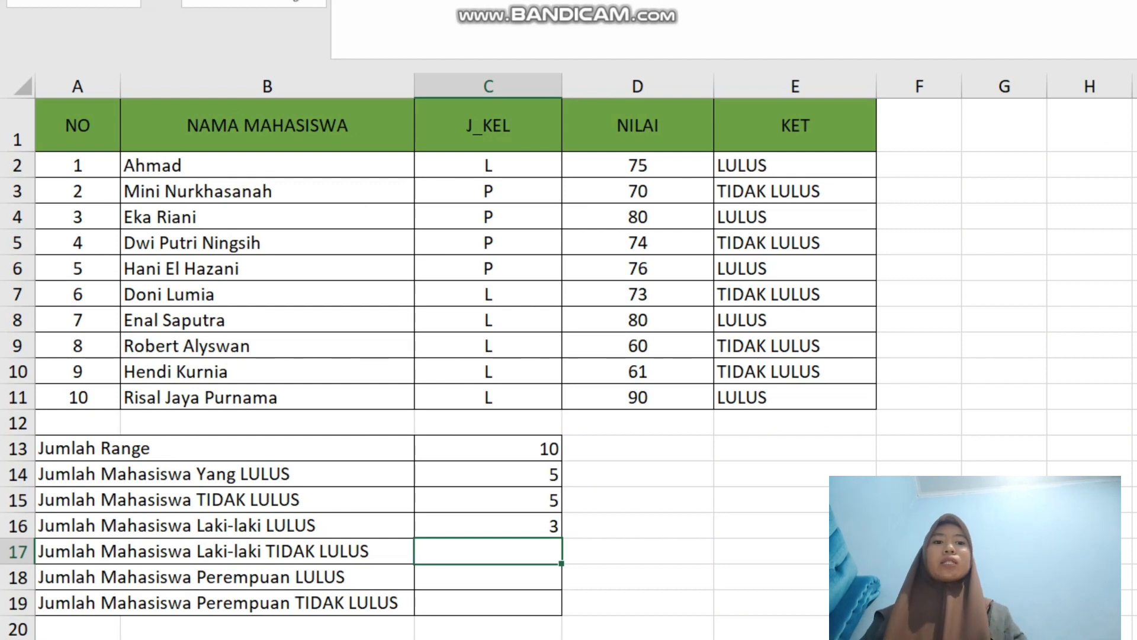
Start a COUNTIFS formula in C17 with the J_KEL range C2:C11 and criterion "L" as the first condition
{"action": "type", "text": "="}
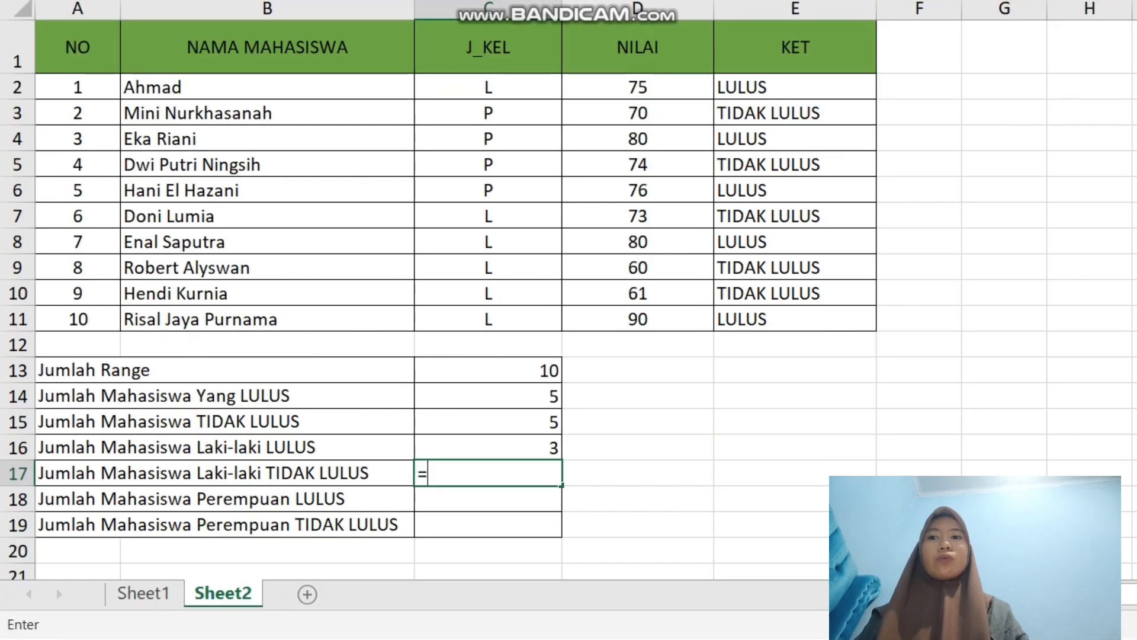
{"action": "type", "text": "CO"}
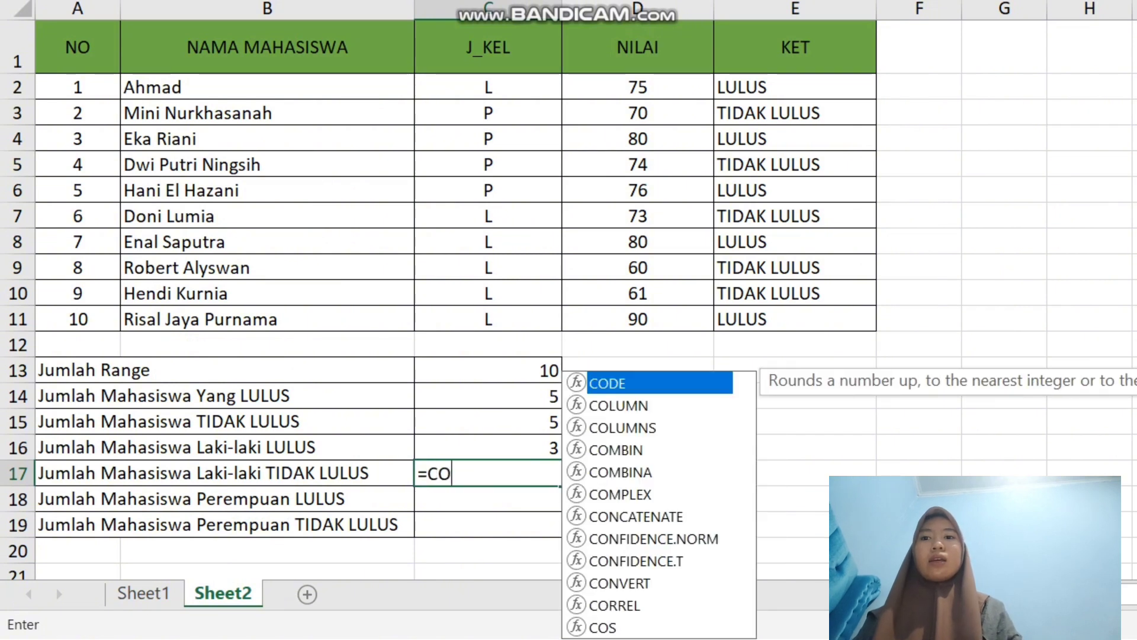
{"action": "type", "text": "UNTI"}
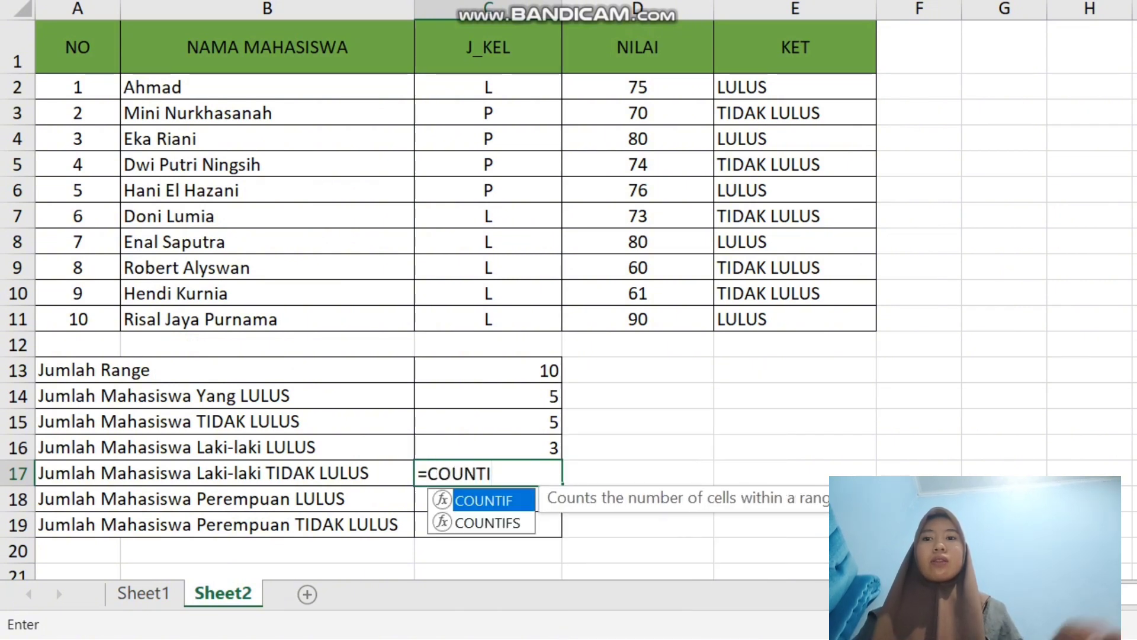
{"action": "key", "text": "Down"}
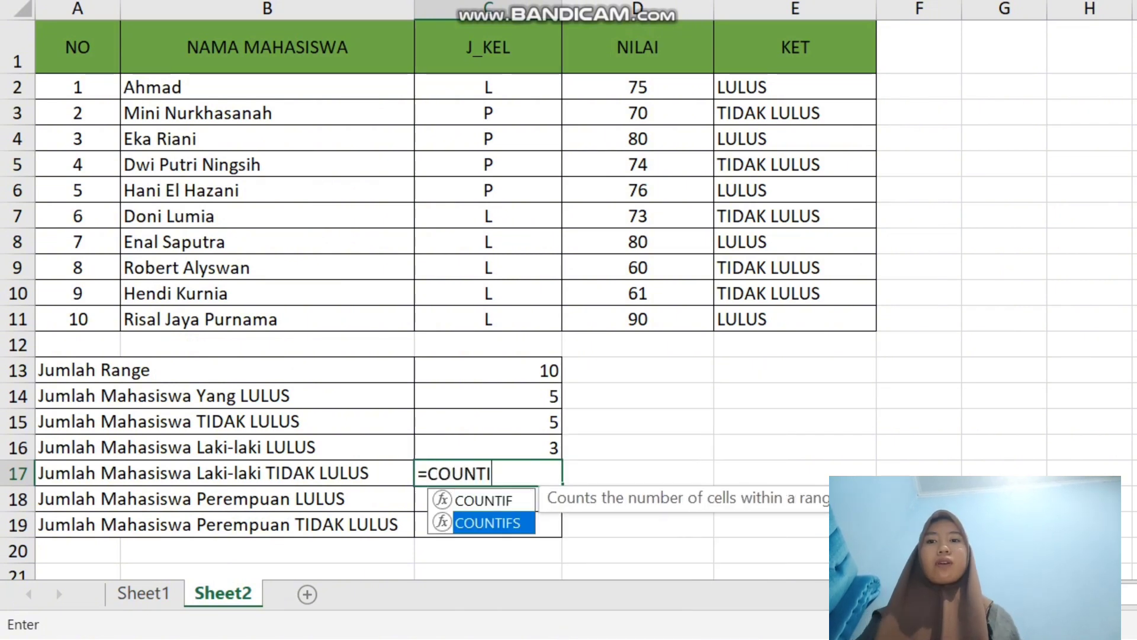
{"action": "key", "text": "Tab"}
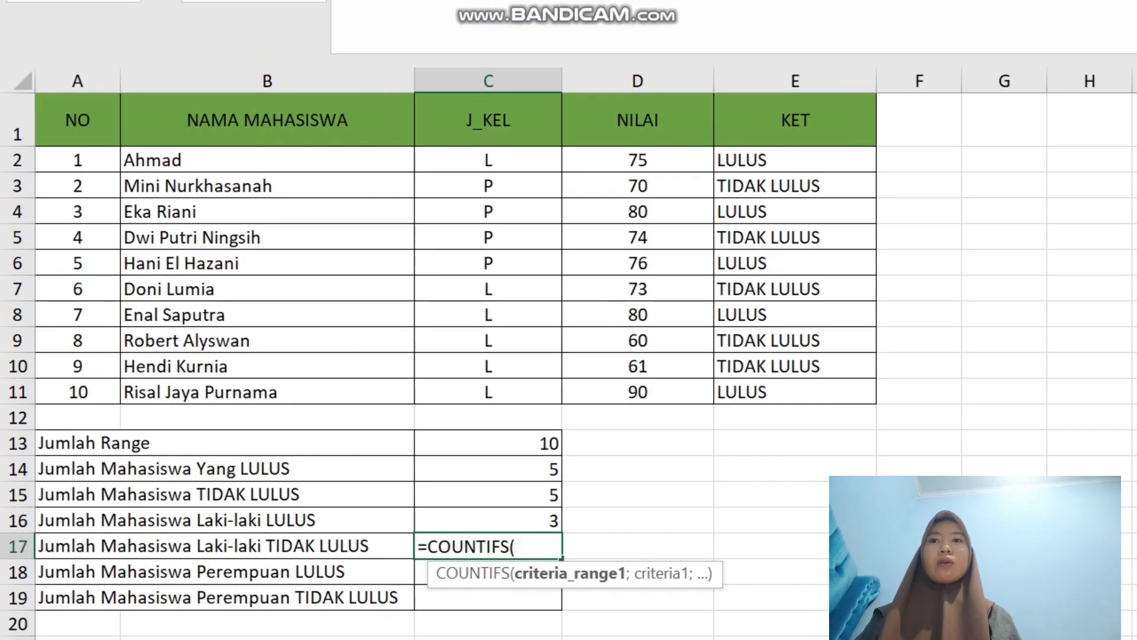
{"action": "left_click_drag", "start_coordinate": [492, 87], "coordinate": [554, 320]}
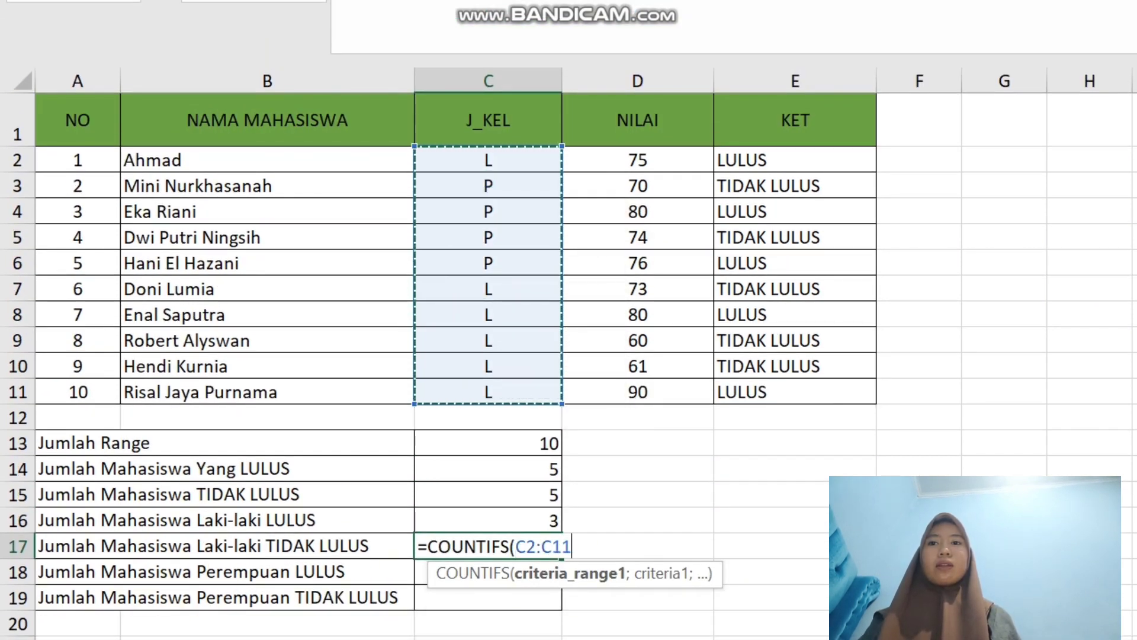
{"action": "type", "text": ";\""}
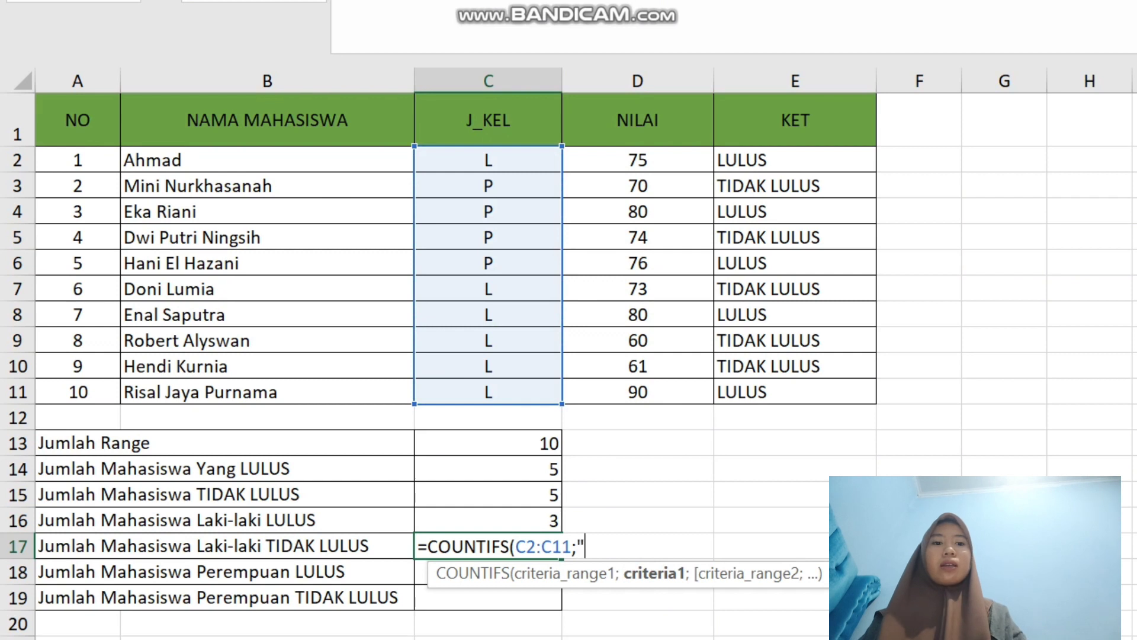
{"action": "type", "text": "L\""}
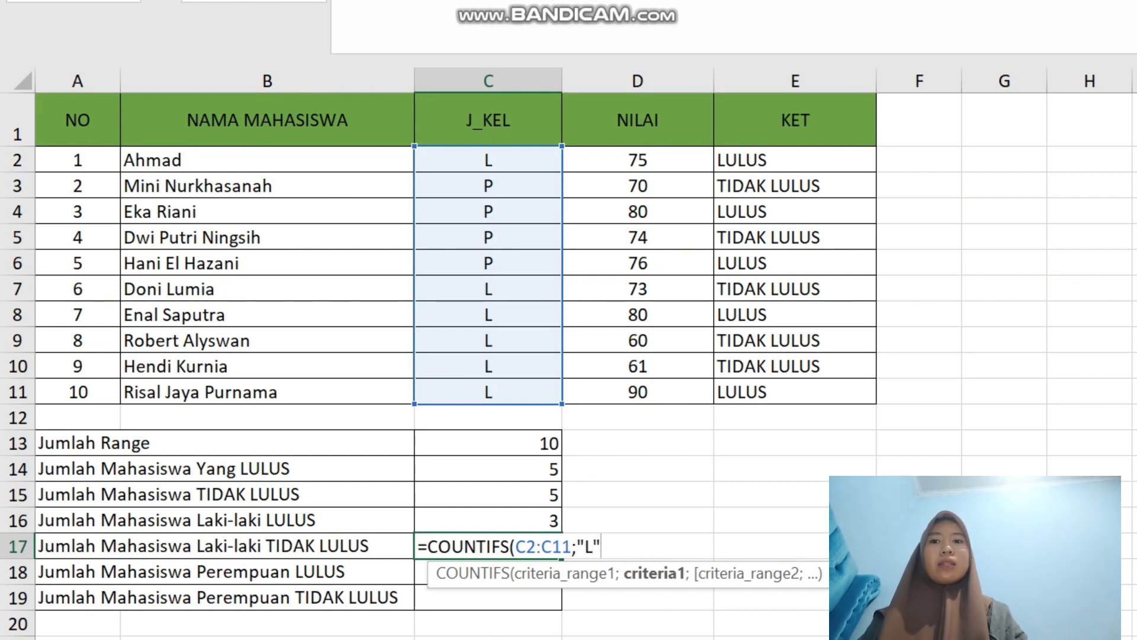
{"action": "type", "text": ";"}
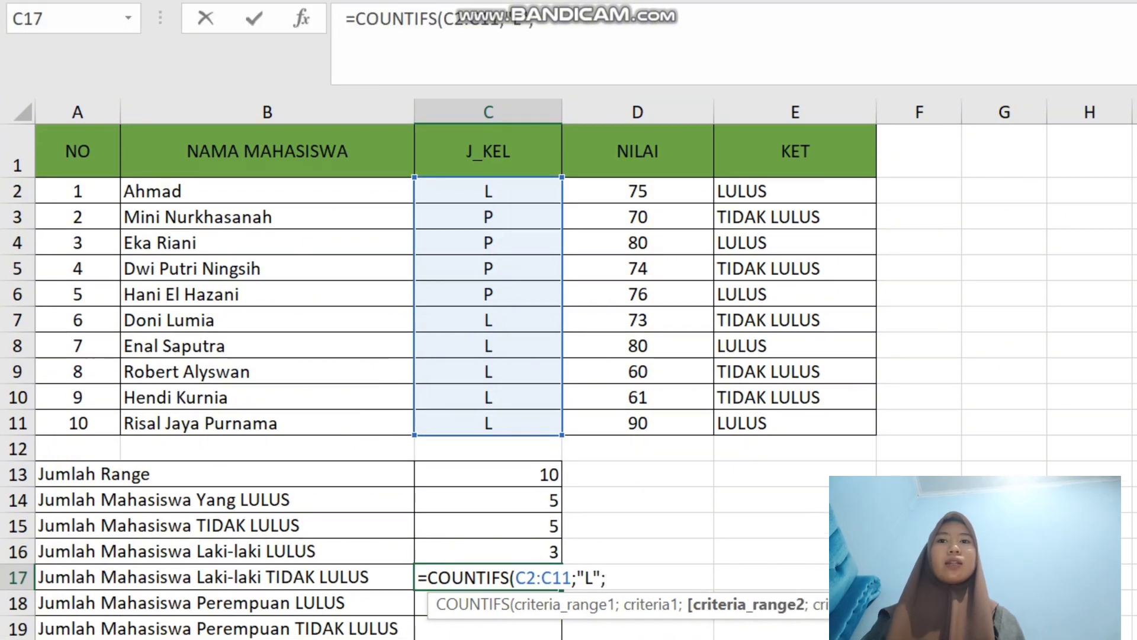
Complete the C17 formula with the KET range E2:E11 and criterion "TIDAK LULUS" as the second condition, and reselect the cell
{"action": "left_click_drag", "start_coordinate": [853, 160], "coordinate": [870, 423]}
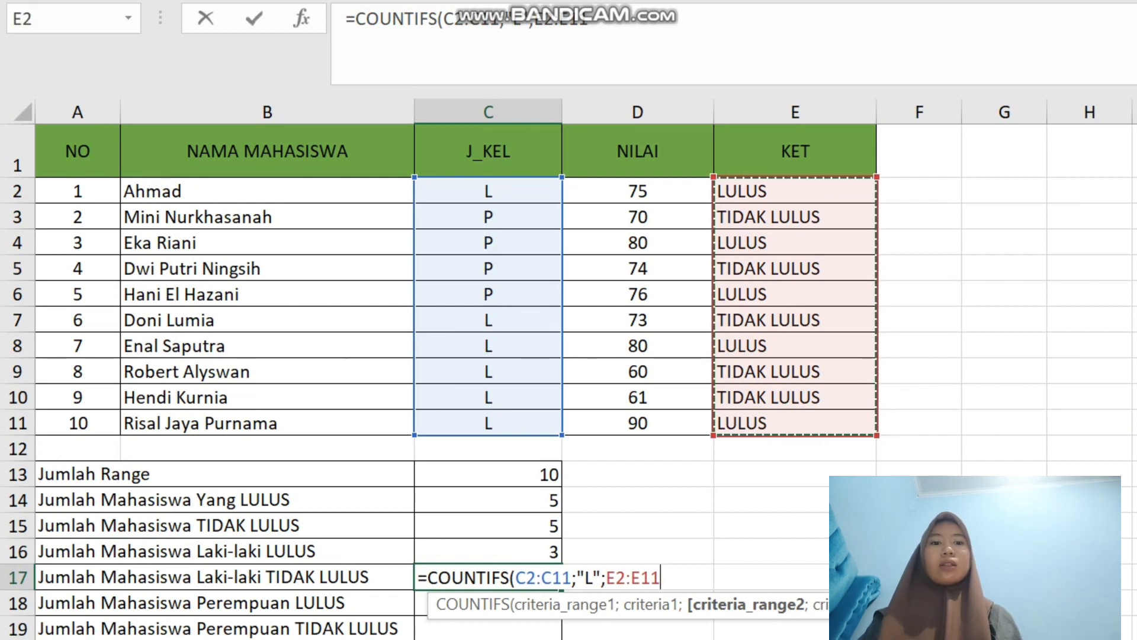
{"action": "type", "text": ";\""}
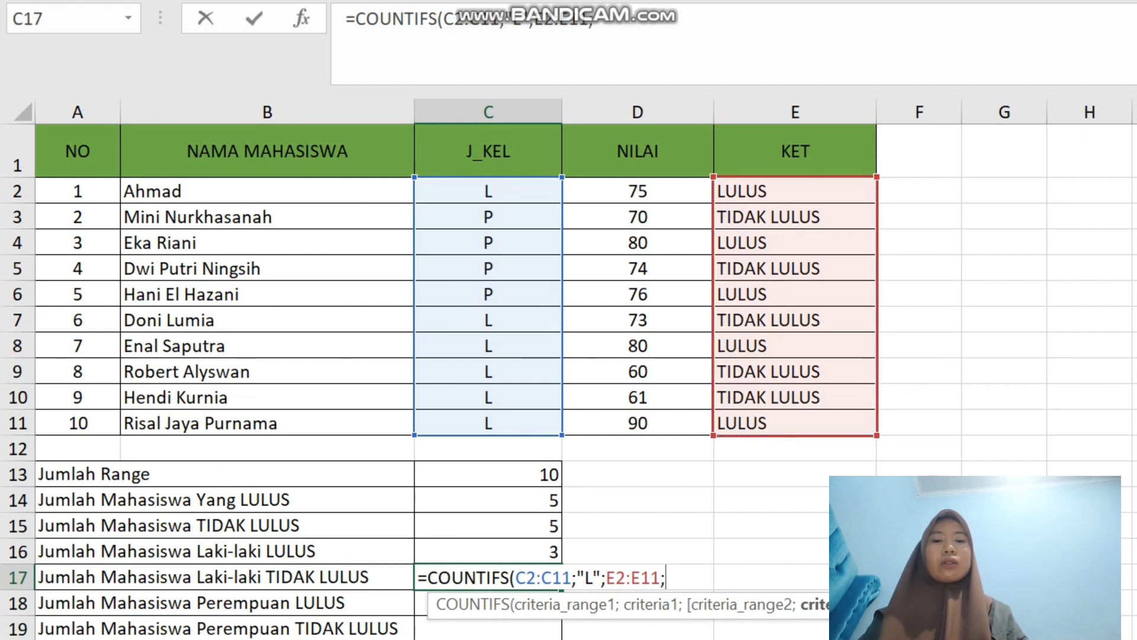
{"action": "type", "text": "TI"}
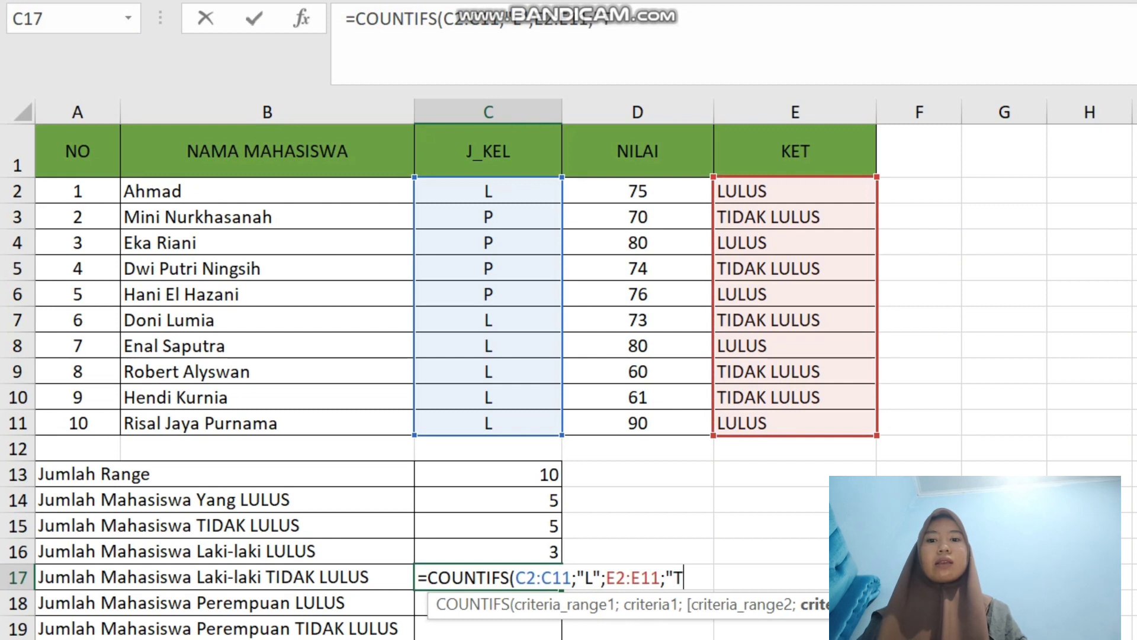
{"action": "type", "text": "DAK "}
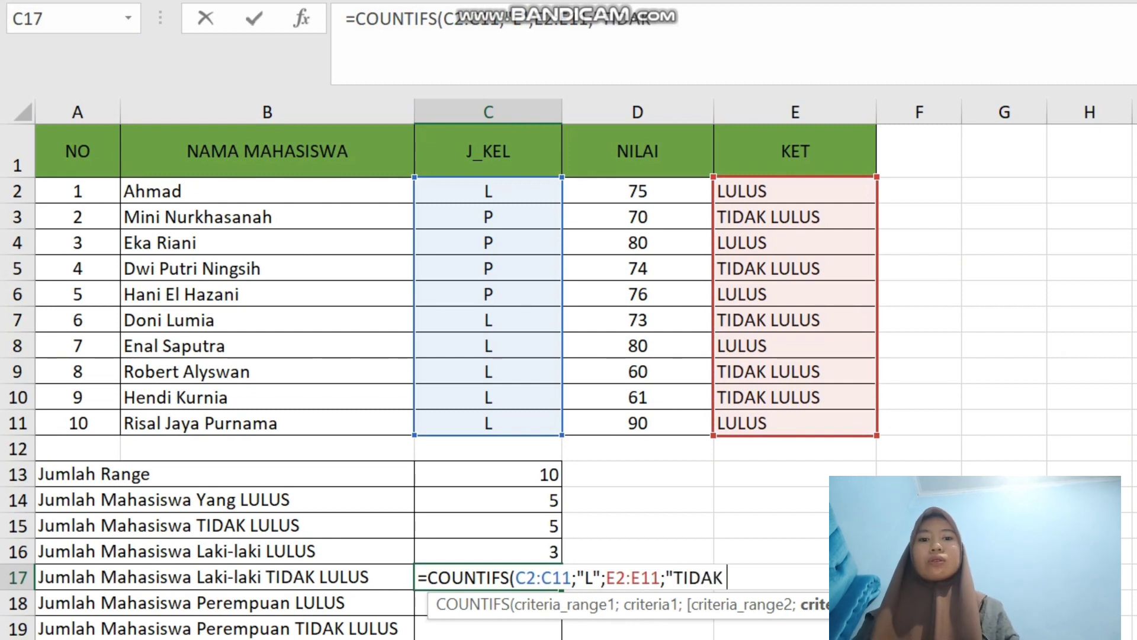
{"action": "type", "text": "LULUS"}
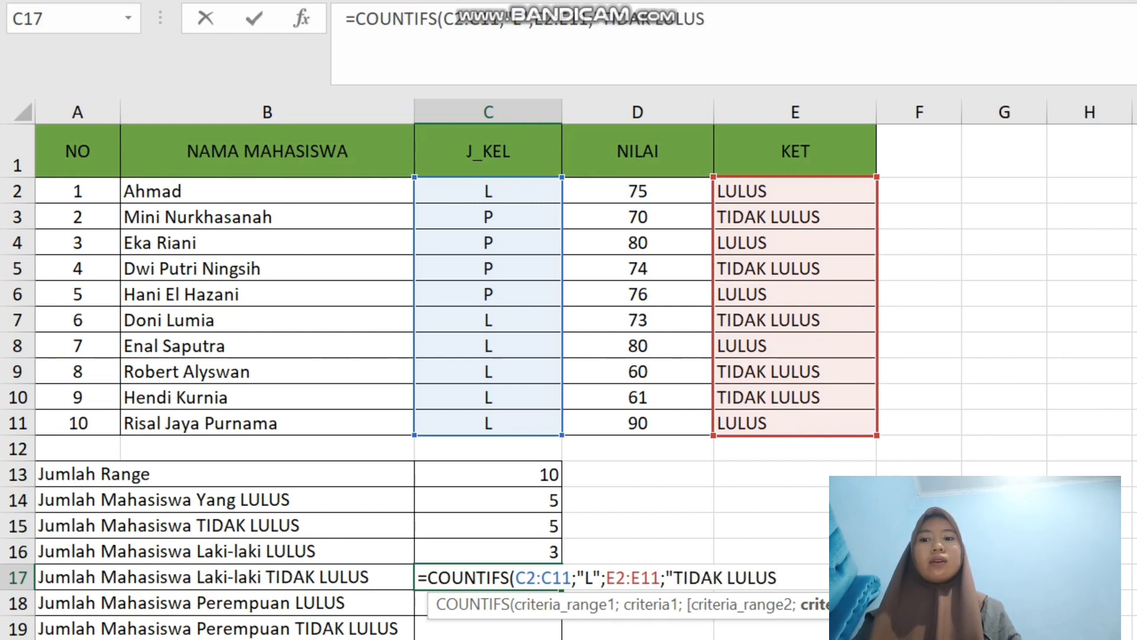
{"action": "type", "text": "\")"}
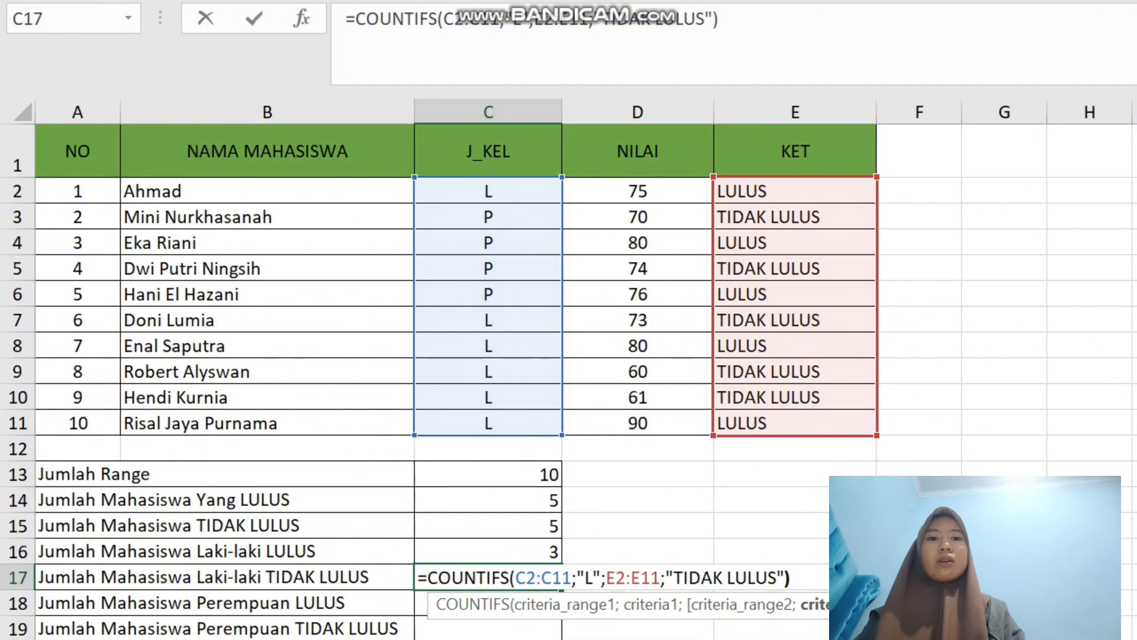
{"action": "key", "text": "Return"}
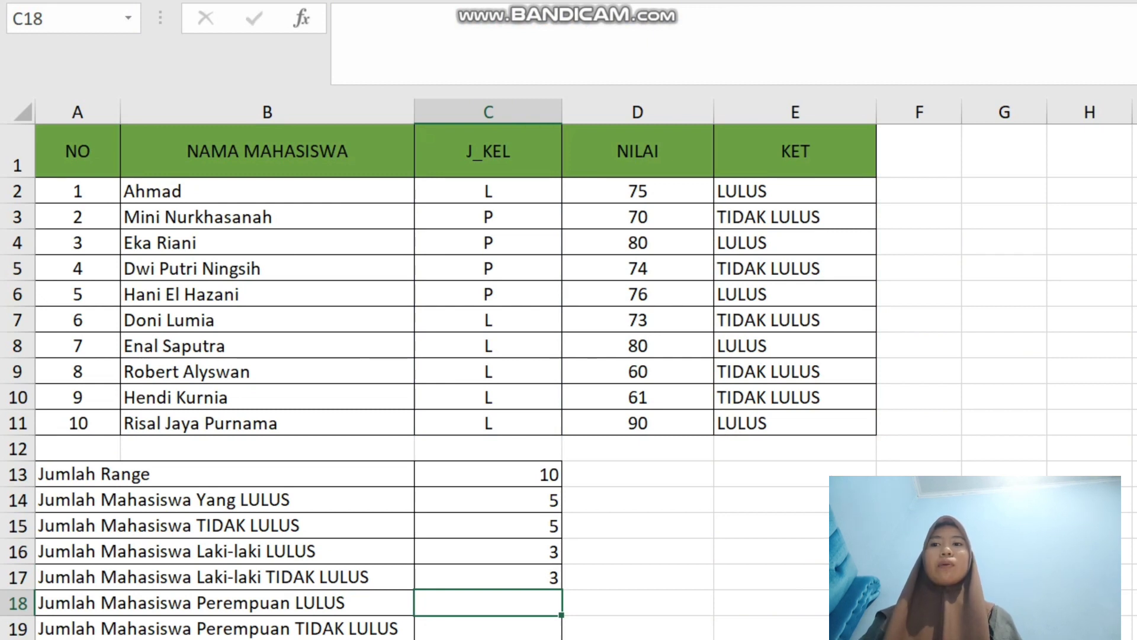
{"action": "left_click", "coordinate": [489, 577]}
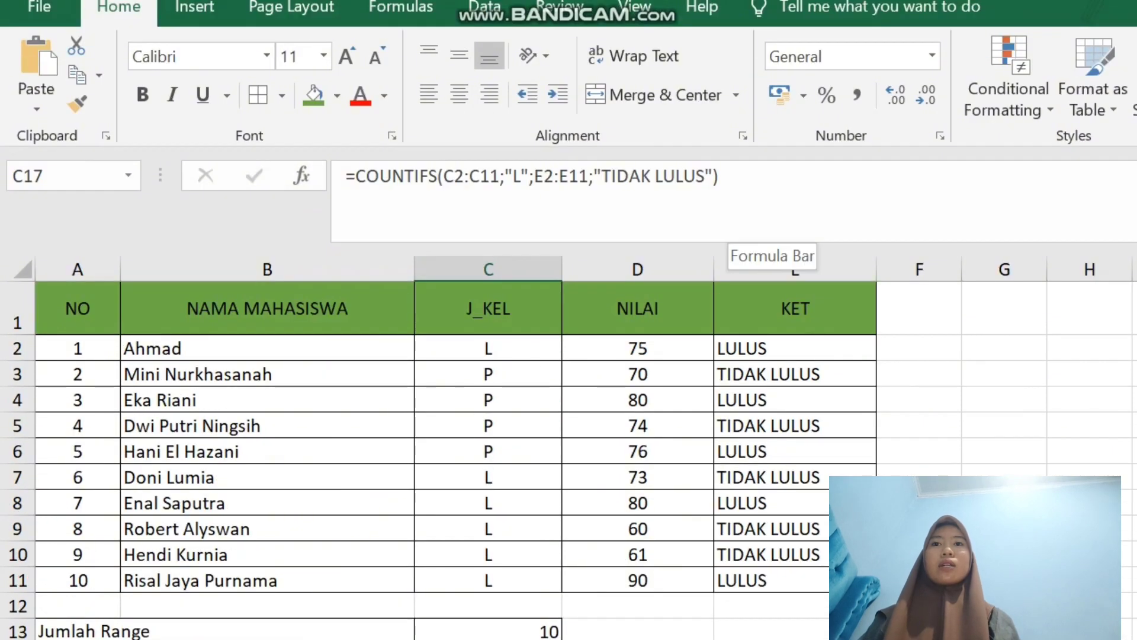
Copy the full COUNTIFS formula text from C17 and paste it into C18
{"action": "left_click_drag", "start_coordinate": [723, 176], "coordinate": [346, 177]}
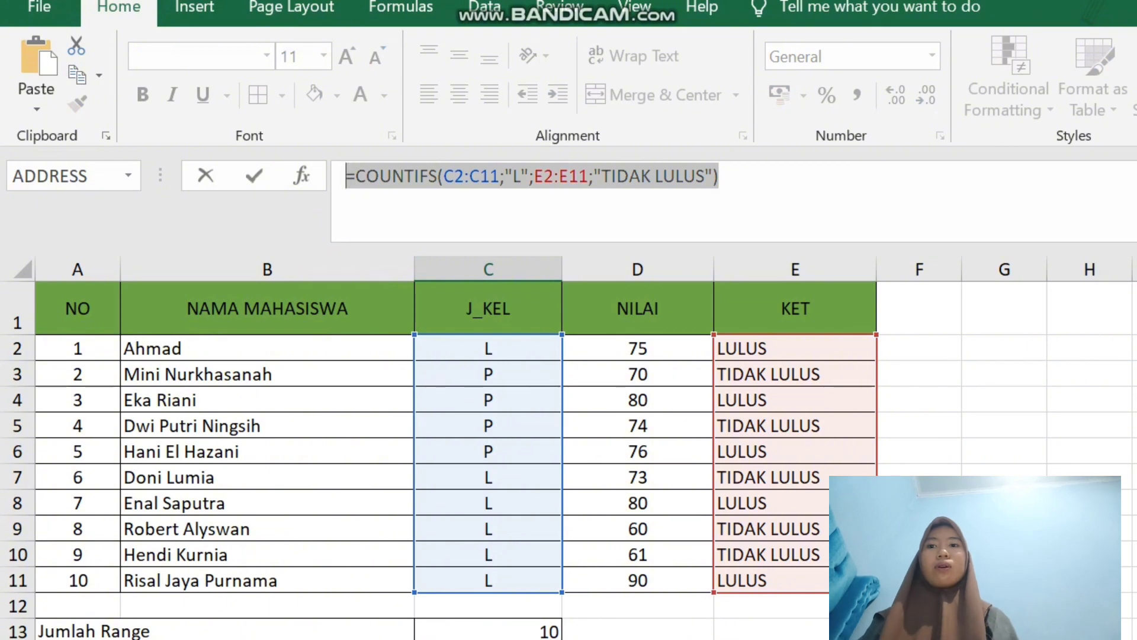
{"action": "key", "text": "Return"}
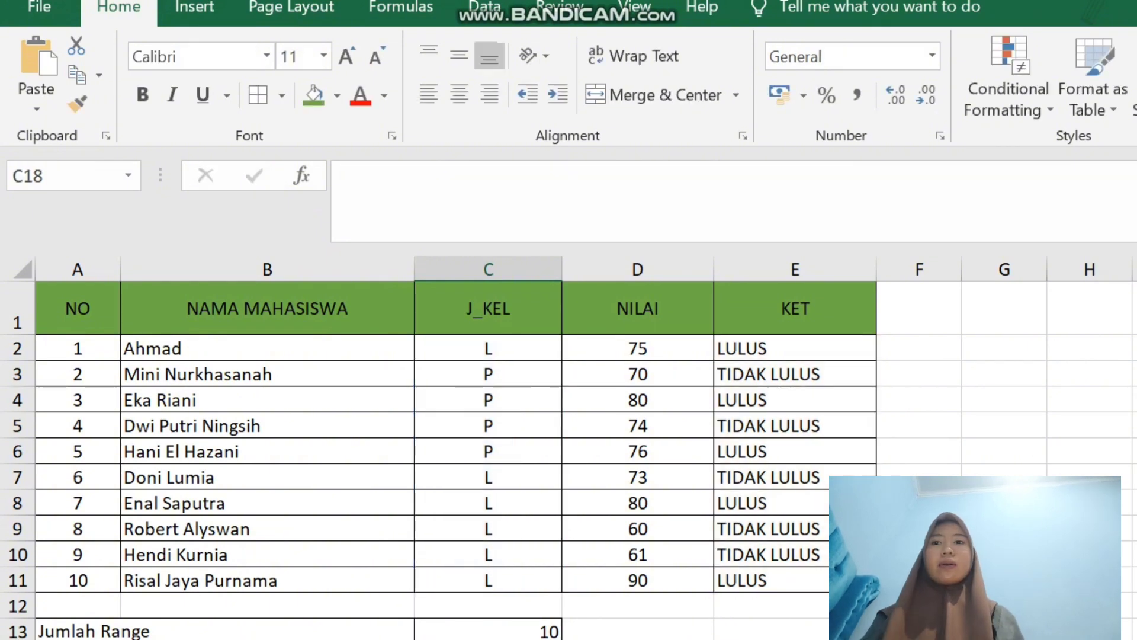
{"action": "key", "text": "ctrl+v"}
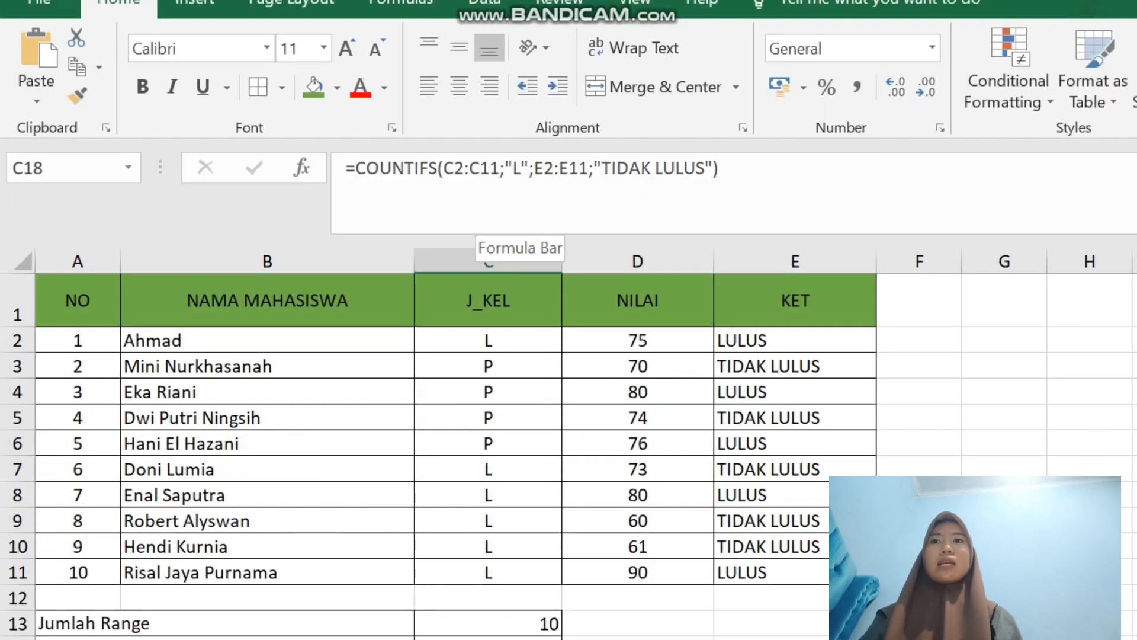
Change the first criterion in the C18 COUNTIFS formula to "P" and reselect the cell
{"action": "left_click", "coordinate": [521, 169]}
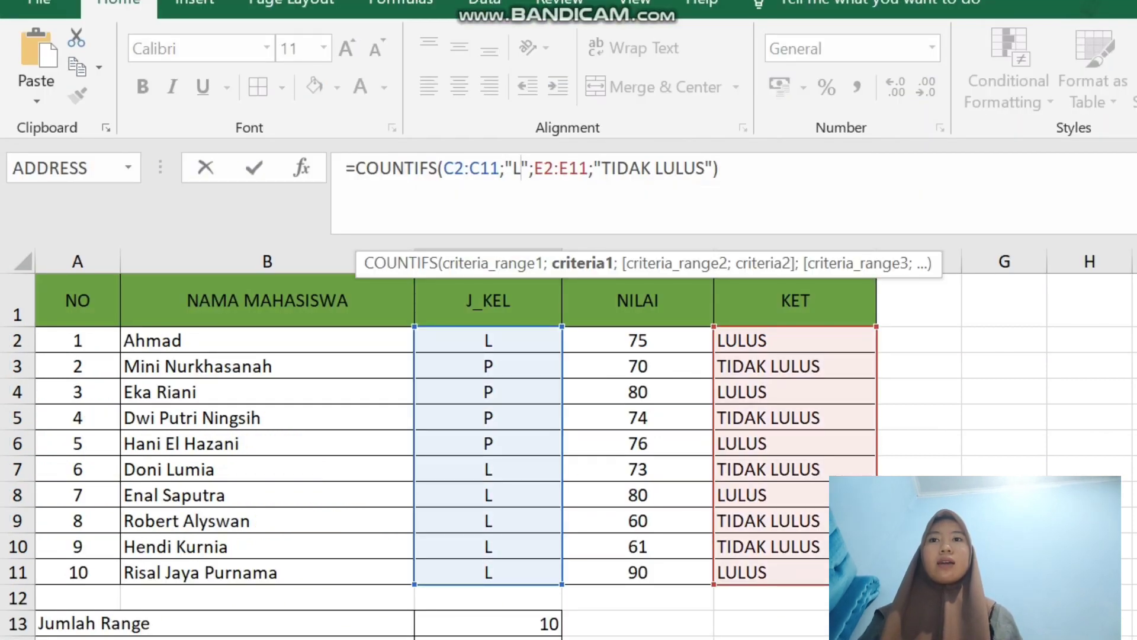
{"action": "key", "text": "BackSpace"}
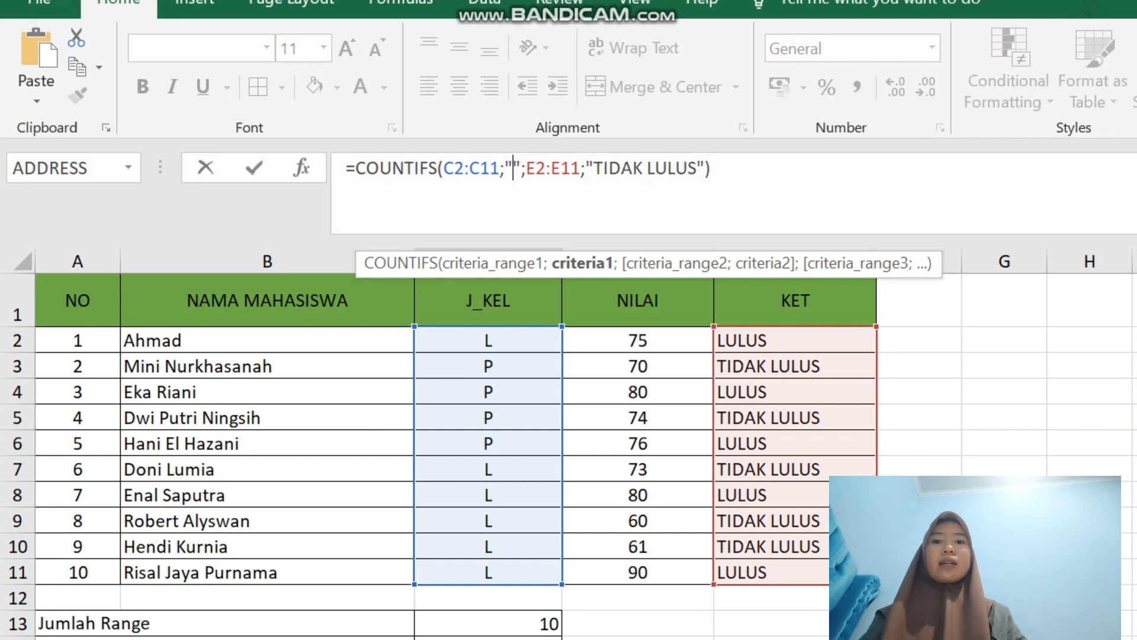
{"action": "type", "text": "P"}
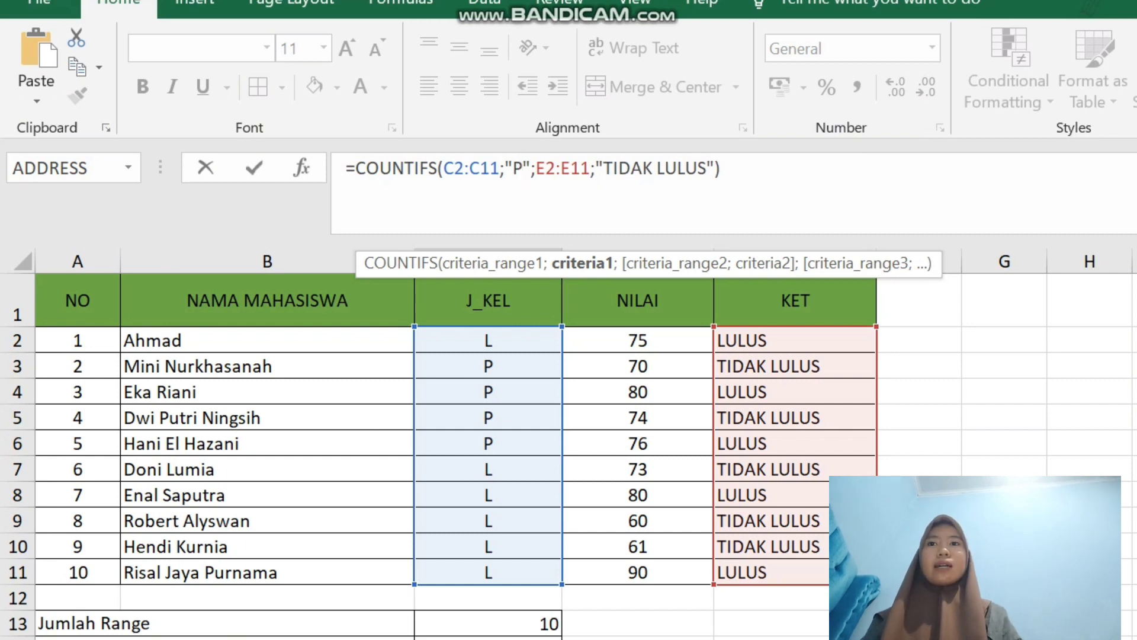
{"action": "key", "text": "Return"}
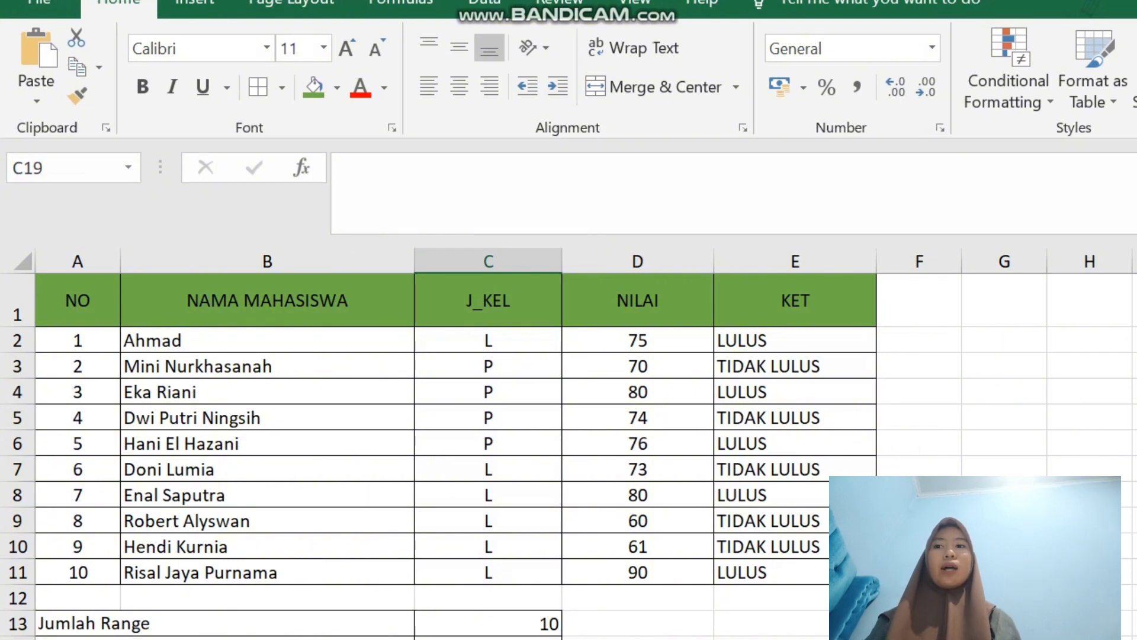
{"action": "key", "text": "Up"}
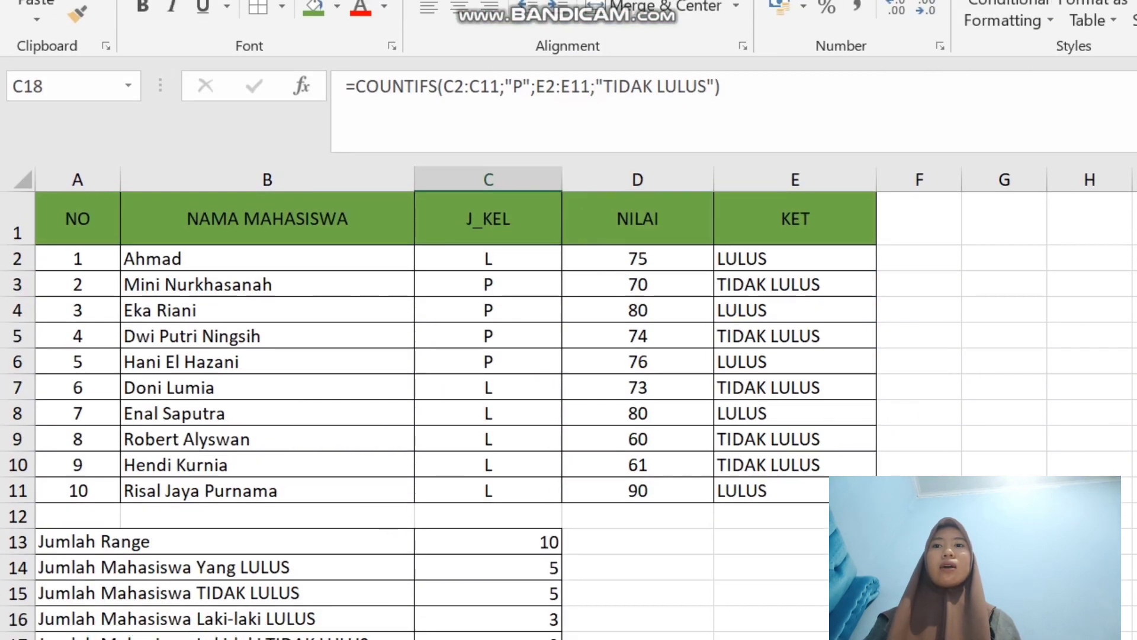
Copy the full COUNTIFS formula text from C18 and paste it into C19
{"action": "left_click", "coordinate": [655, 169]}
{"action": "left_click_drag", "start_coordinate": [721, 157], "coordinate": [346, 157]}
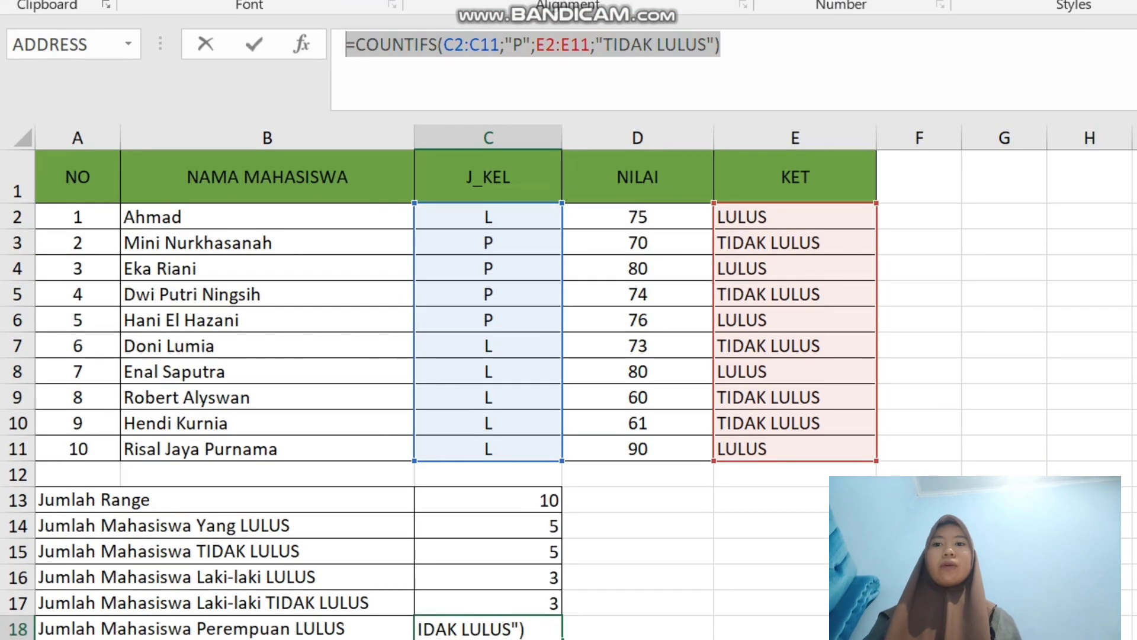
{"action": "key", "text": "Return"}
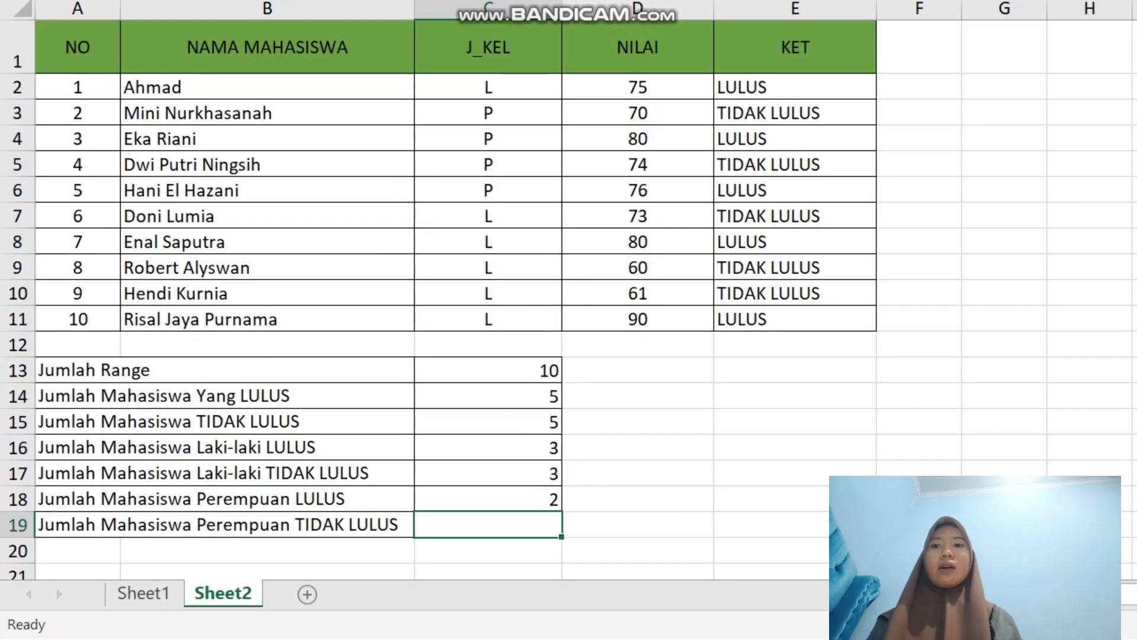
{"action": "key", "text": "ctrl+v"}
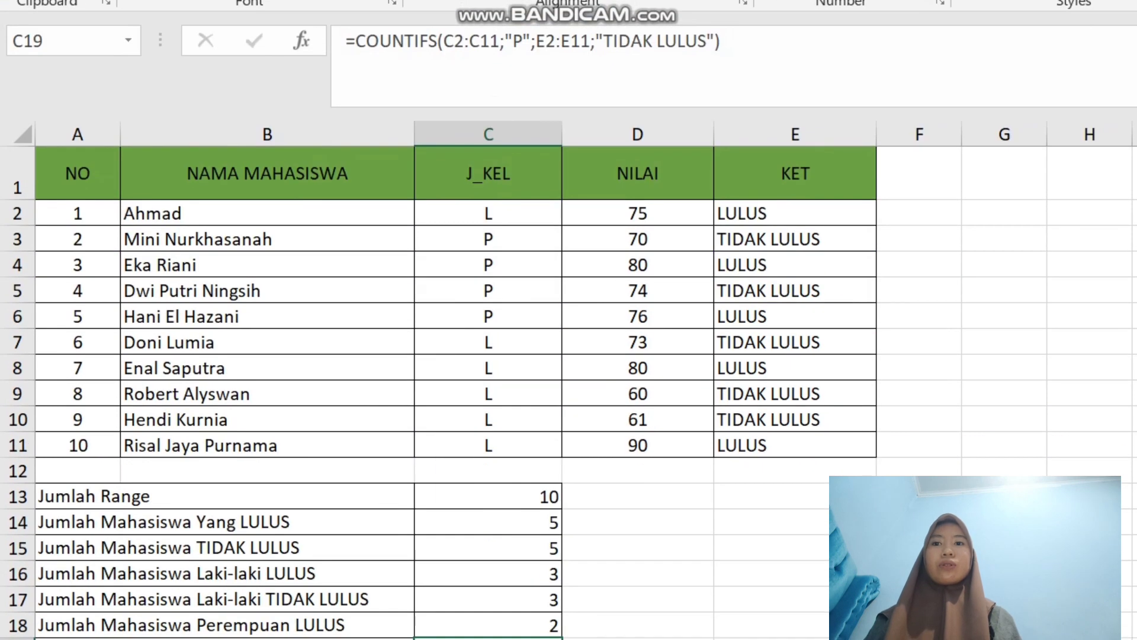
Change the second criterion in the C18 COUNTIFS formula to "LULUS", then check the formula cells C18 and C19
{"action": "left_click", "coordinate": [488, 625]}
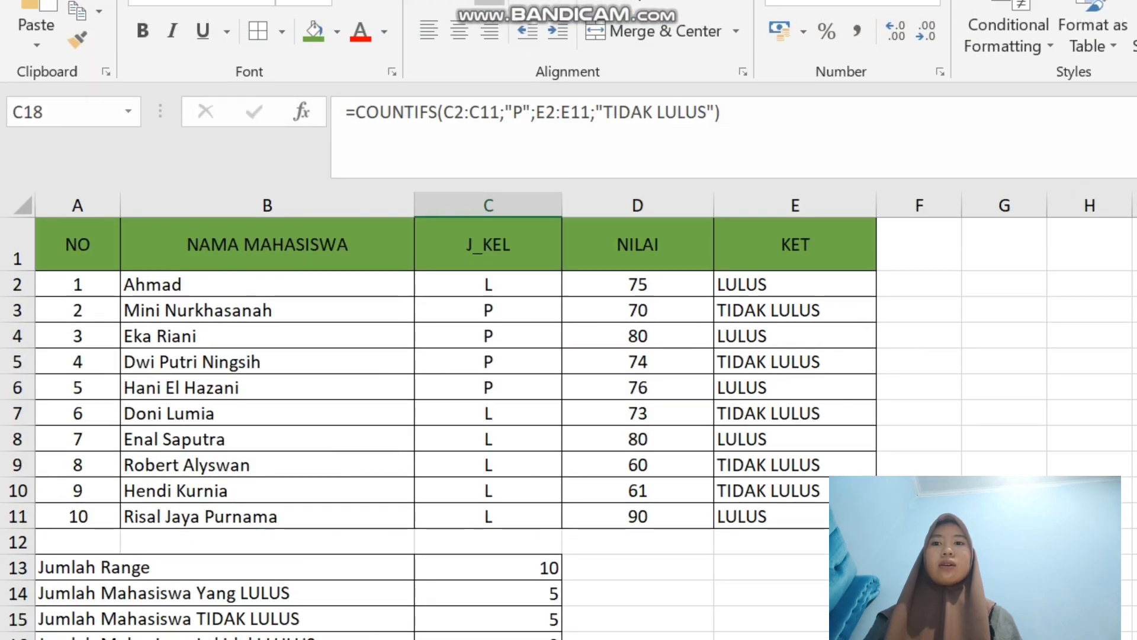
{"action": "left_click", "coordinate": [652, 176]}
{"action": "key", "text": "BackSpace"}
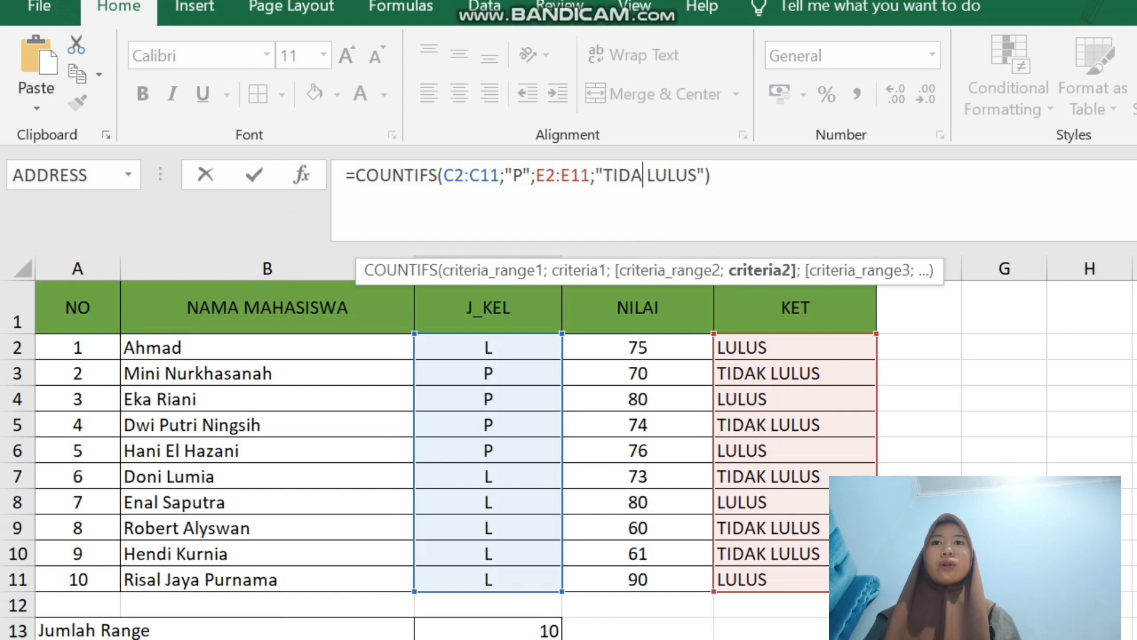
{"action": "key", "text": "BackSpace"}
{"action": "key", "text": "BackSpace"}
{"action": "key", "text": "BackSpace"}
{"action": "key", "text": "BackSpace"}
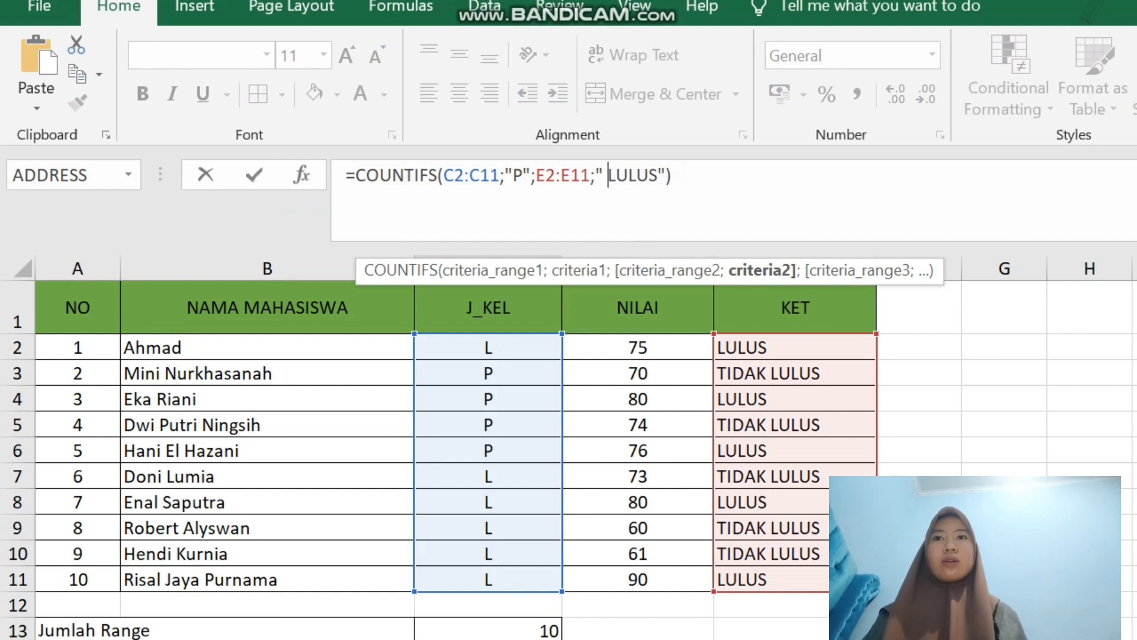
{"action": "key", "text": "Delete"}
{"action": "key", "text": "Return"}
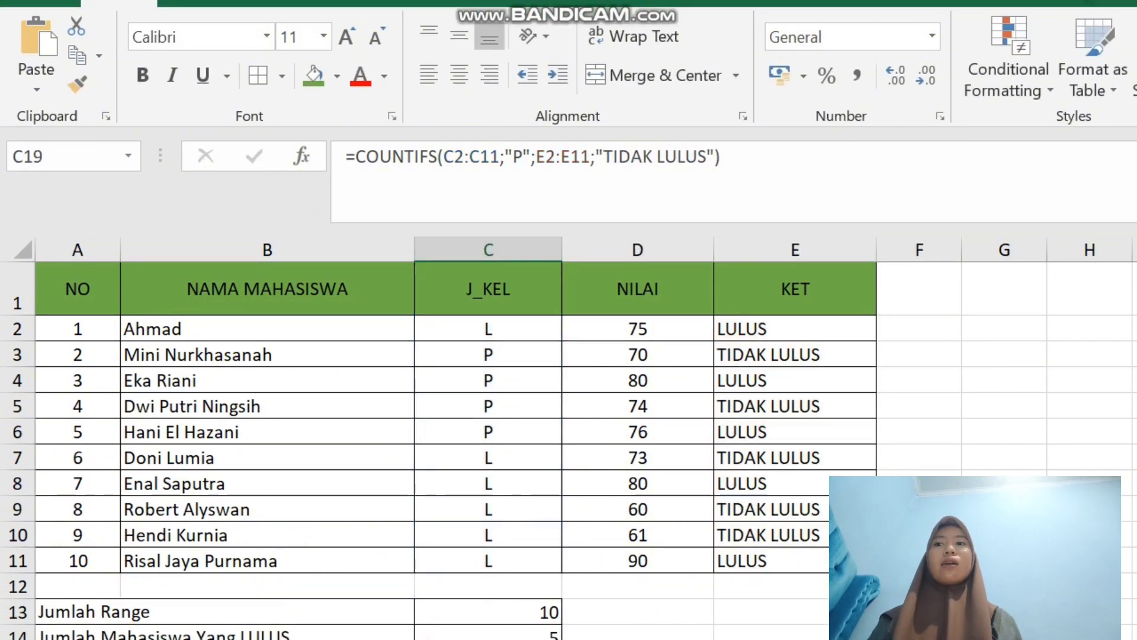
{"action": "key", "text": "Up"}
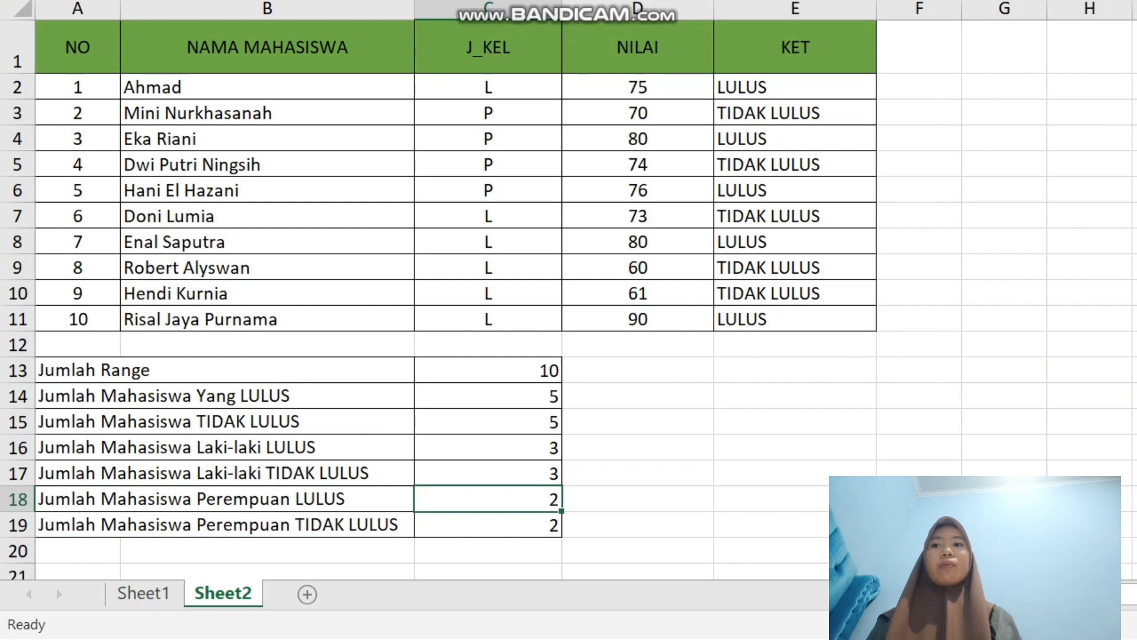
{"action": "key", "text": "Down"}
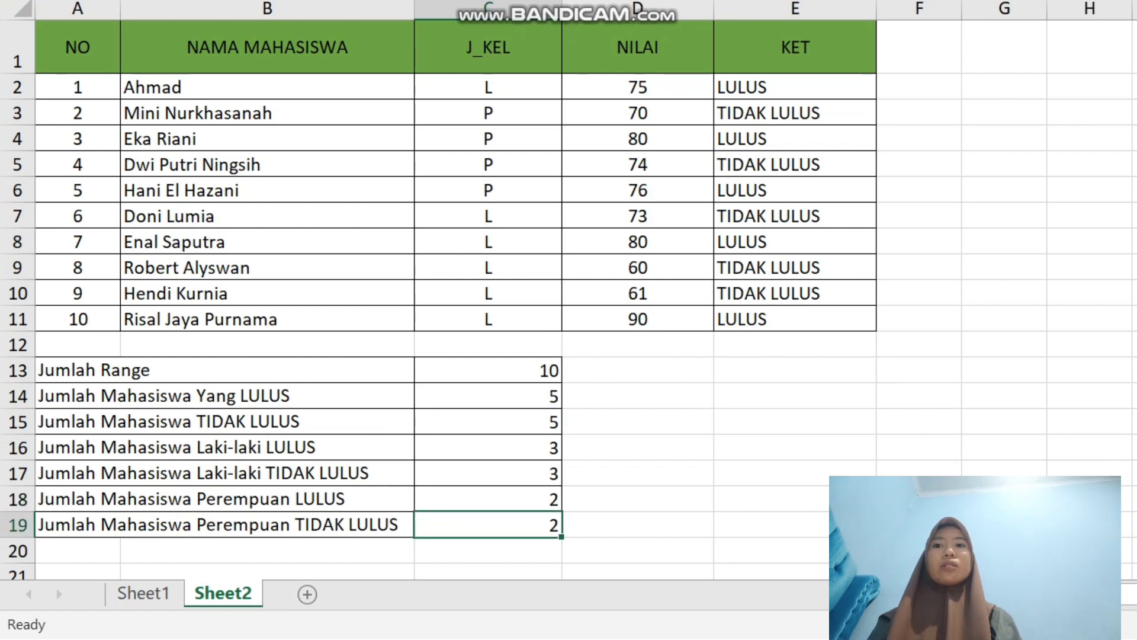